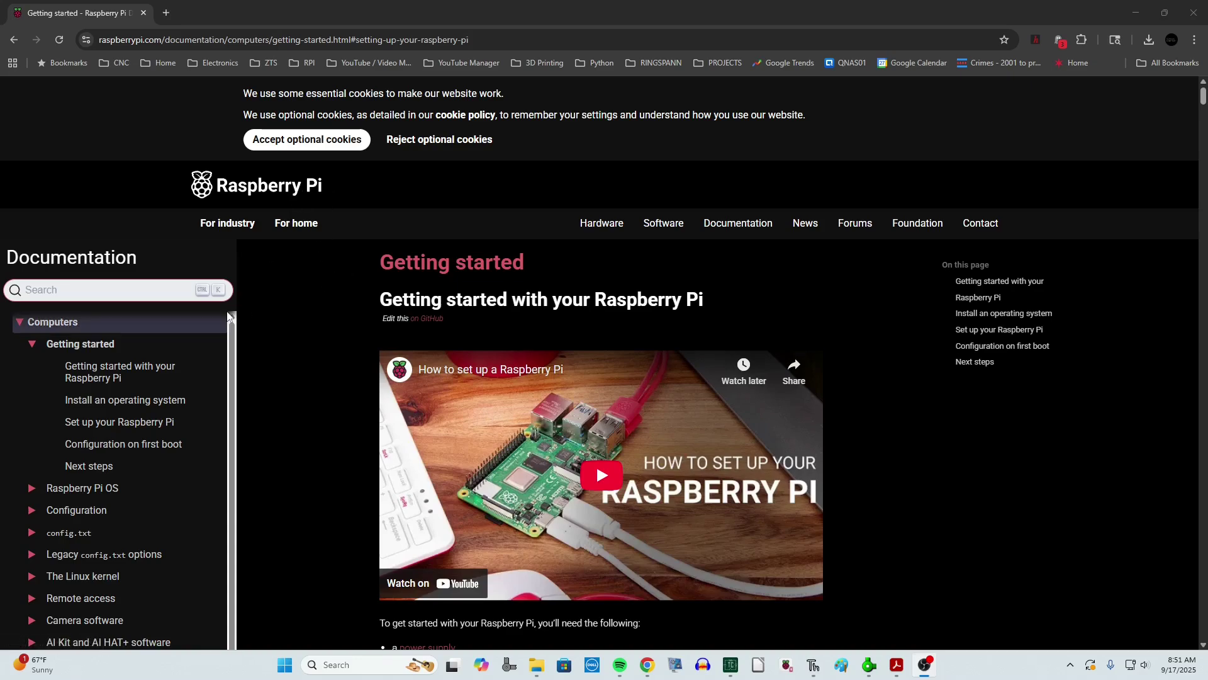
- Scroll the Getting started docs, then minimize the browser to show Raspberry Pi Imager
scroll(94, 372, "down", 2)
scroll(107, 371, "down", 3)
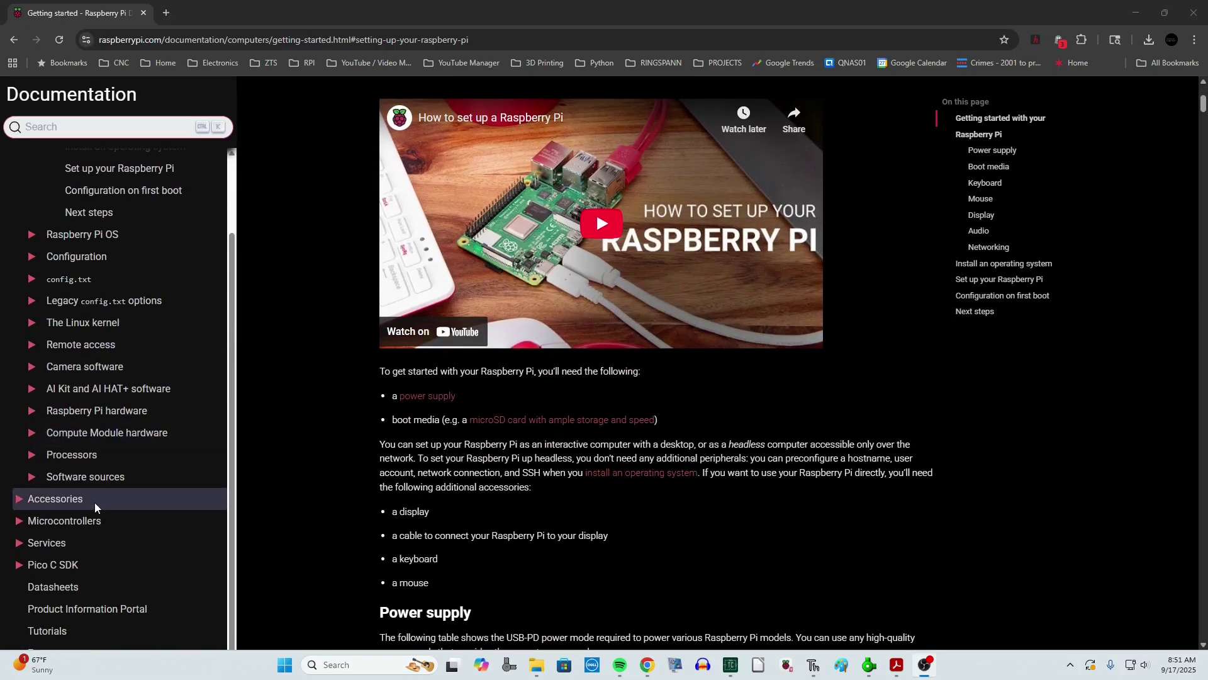
scroll(94, 500, "up", 5)
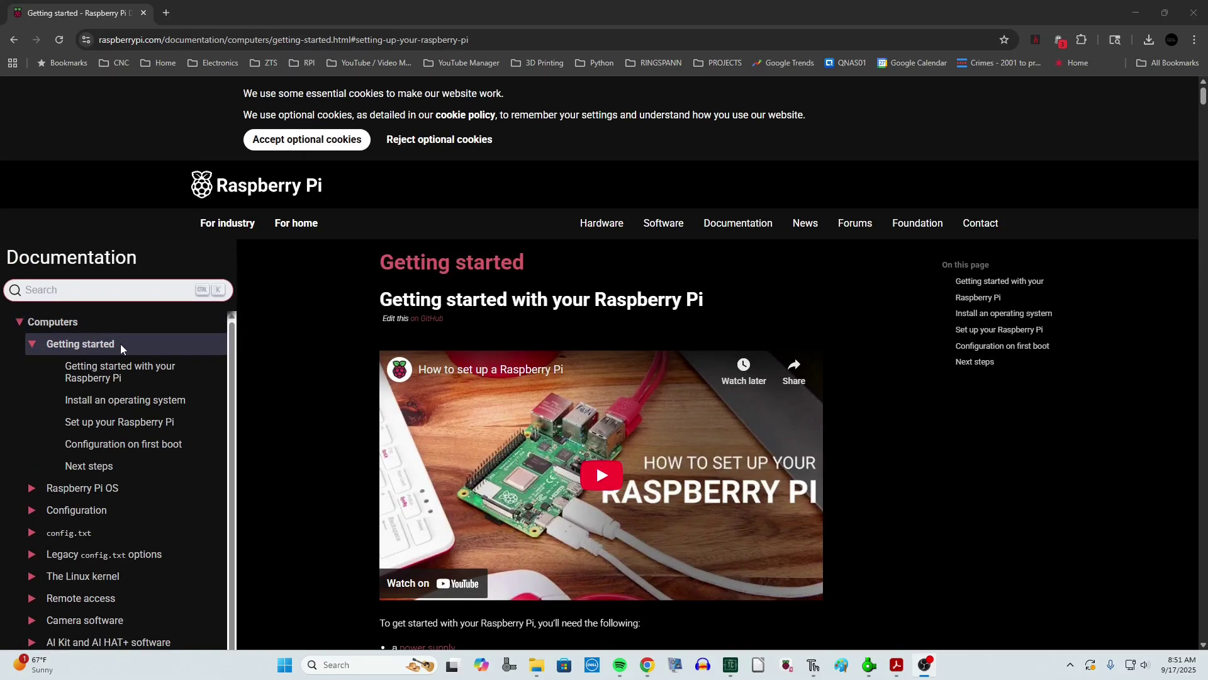
left_click(1136, 13)
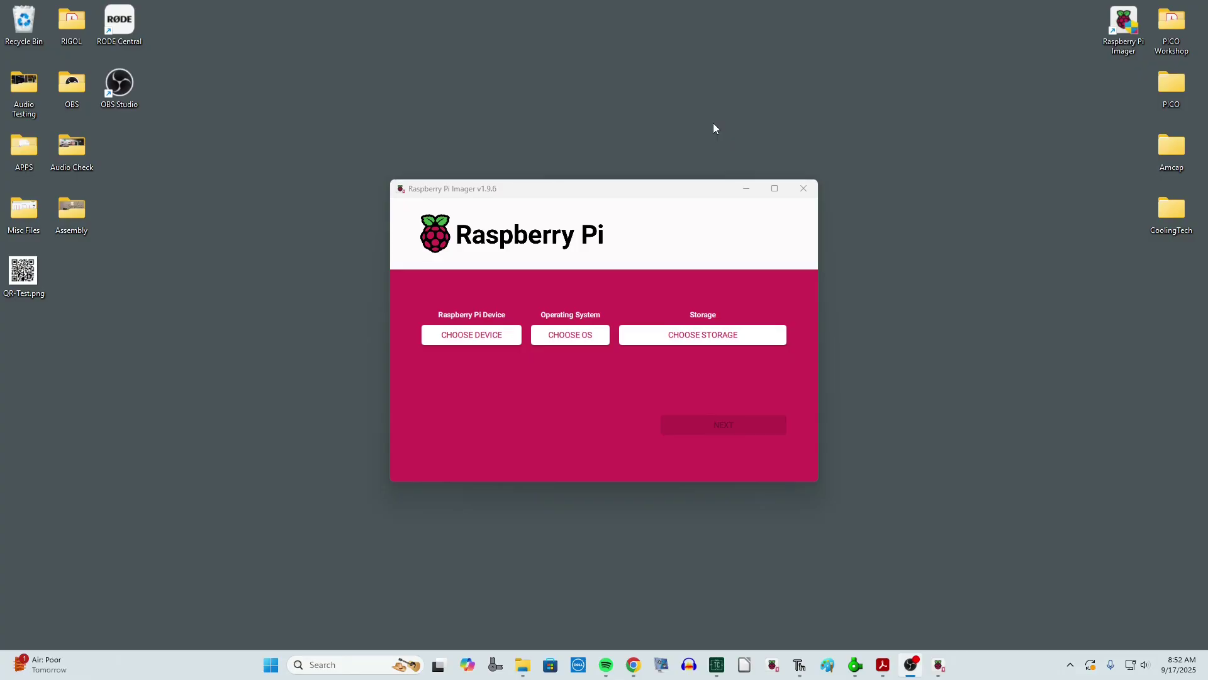
- Select Raspberry Pi 5, Raspberry Pi OS (64-bit) and the 31.9 GB SDHC card as storage
left_click(482, 340)
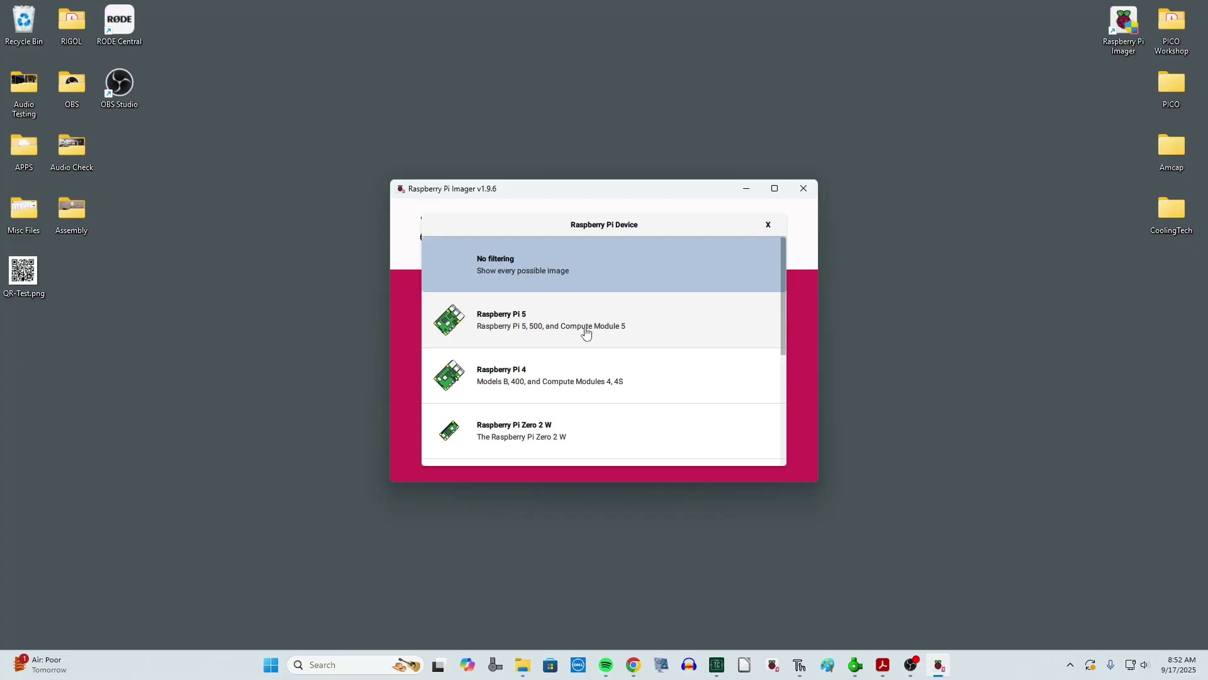
left_click(504, 323)
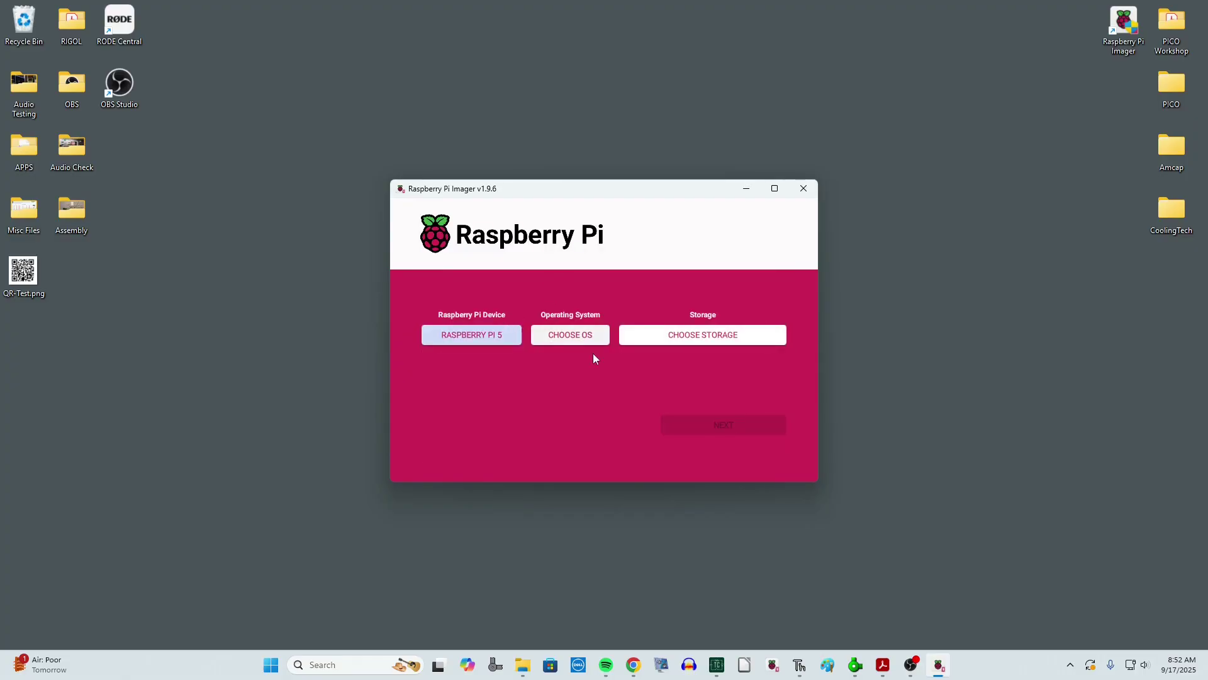
left_click(580, 342)
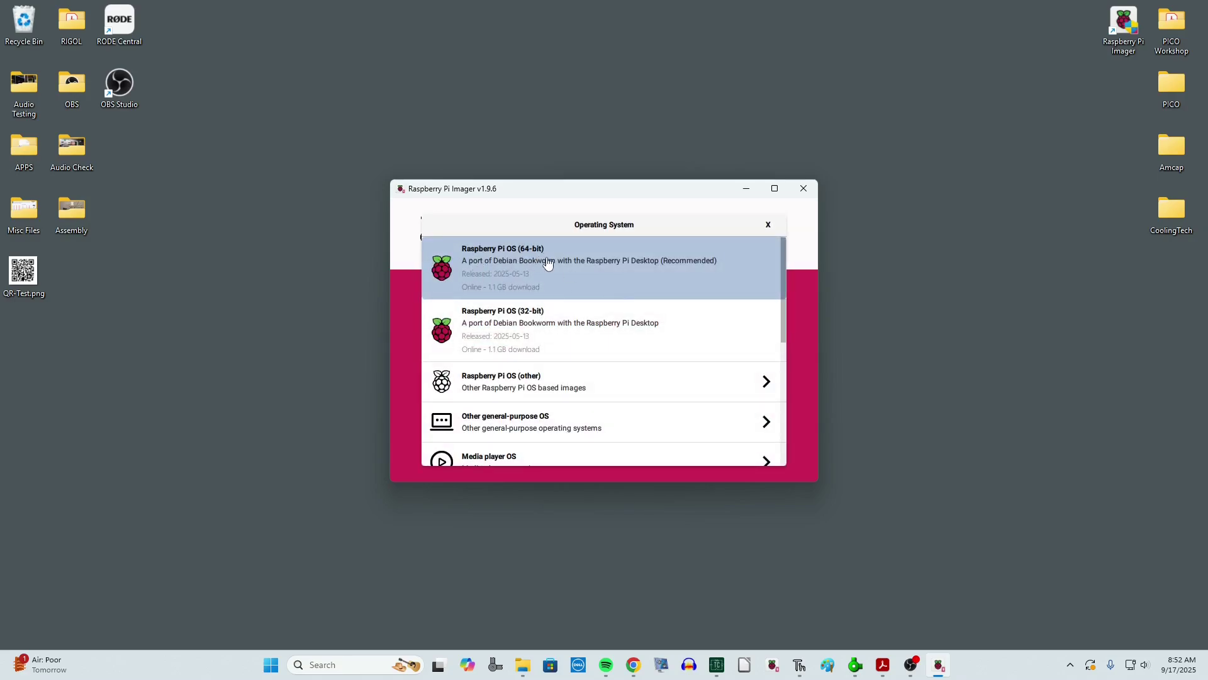
left_click(604, 267)
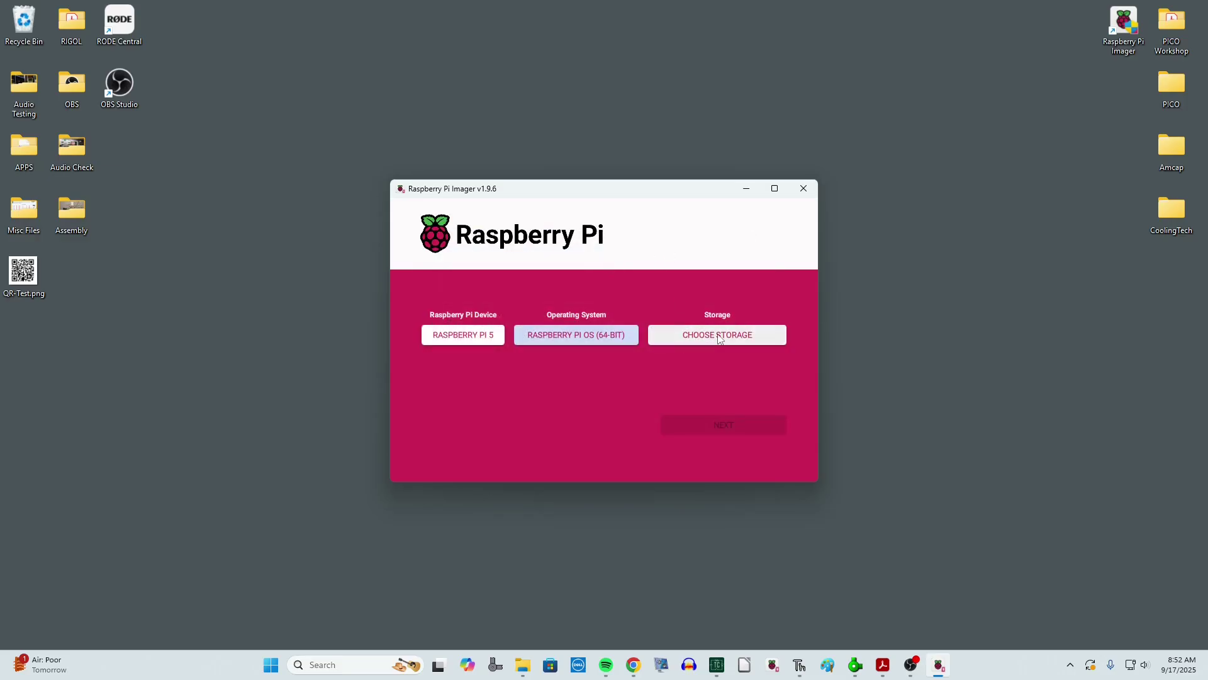
left_click(720, 336)
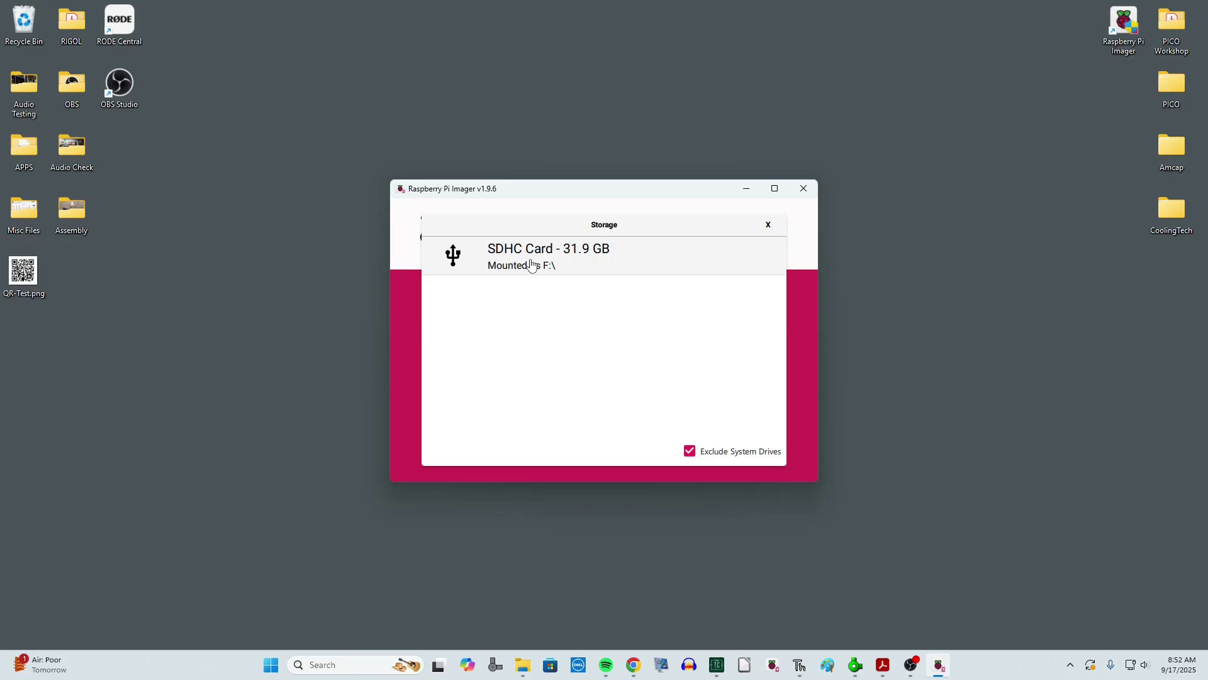
left_click(532, 265)
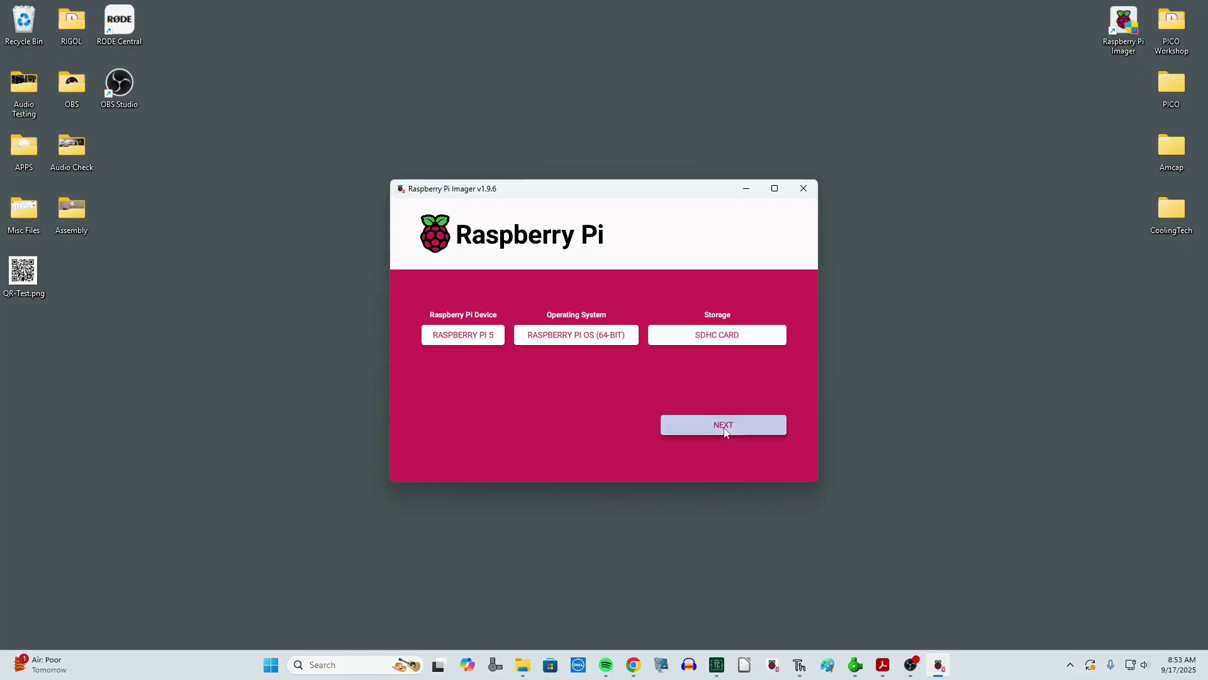
- Write Raspberry Pi OS (64-bit) to the SDHC card with no customisation, confirming the erase
left_click(724, 425)
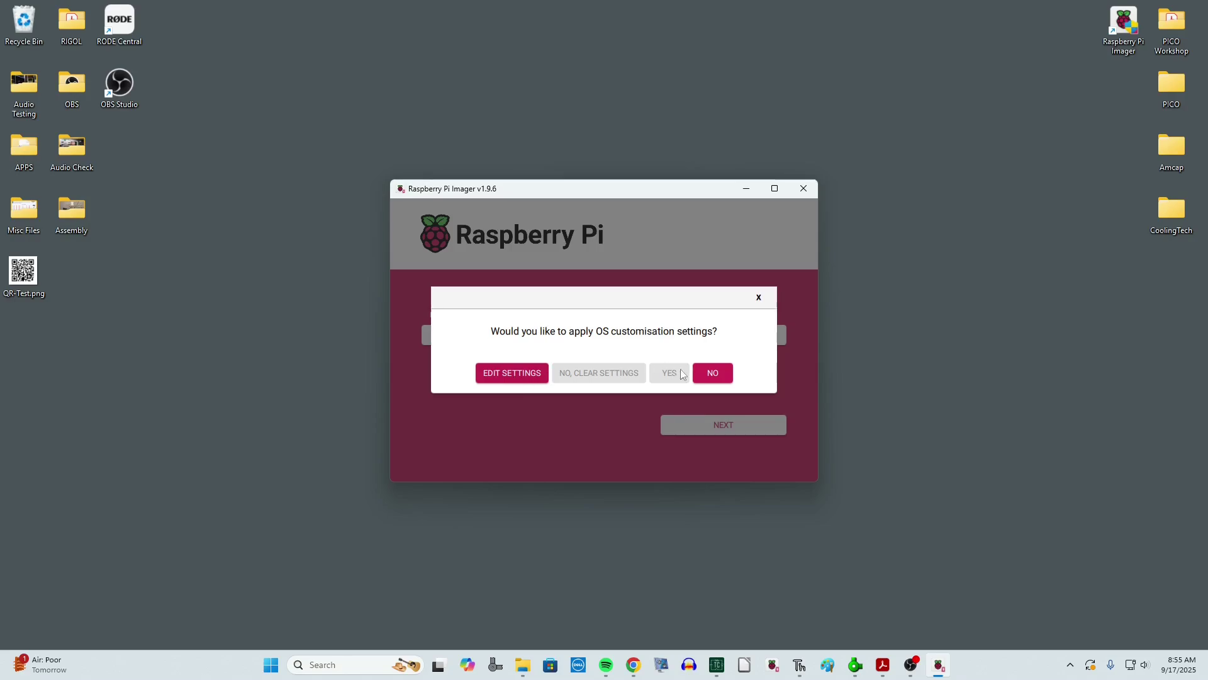
left_click(712, 376)
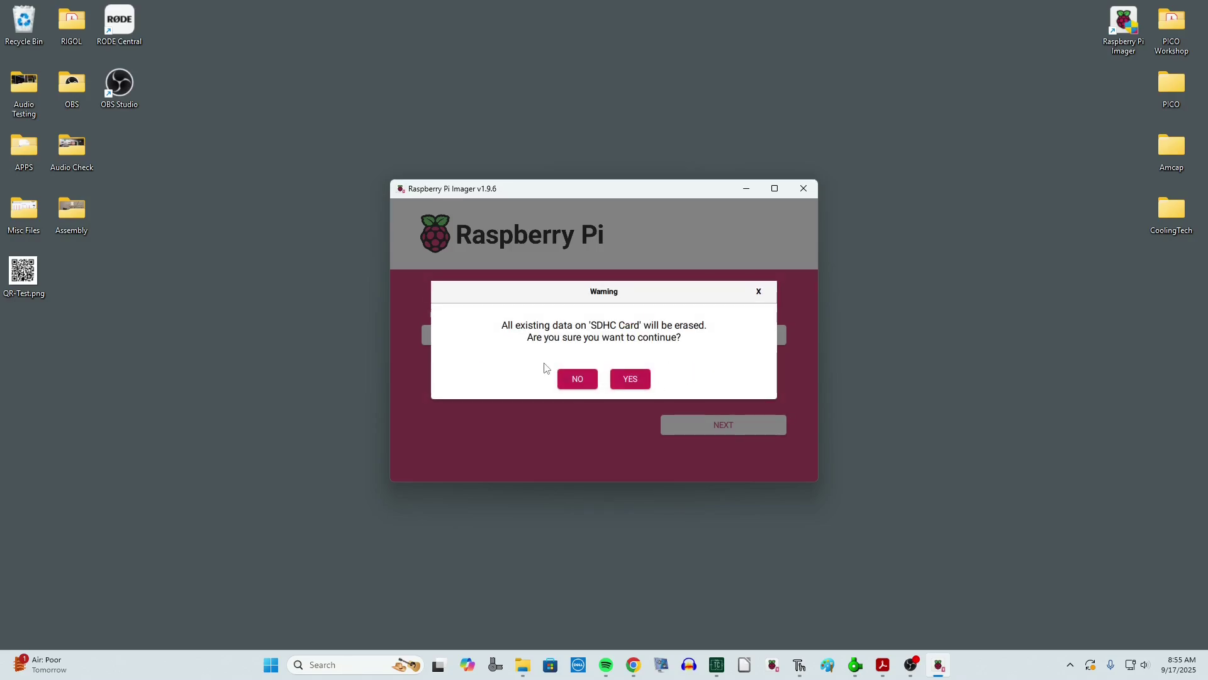
left_click(637, 380)
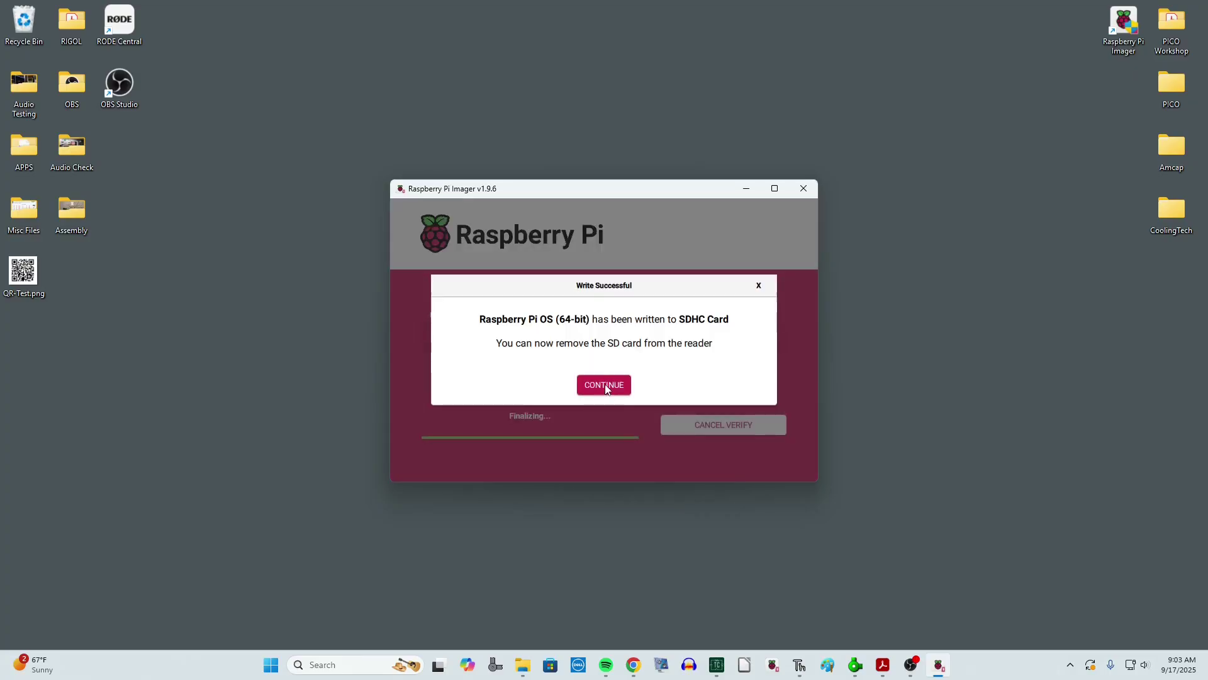
left_click(604, 382)
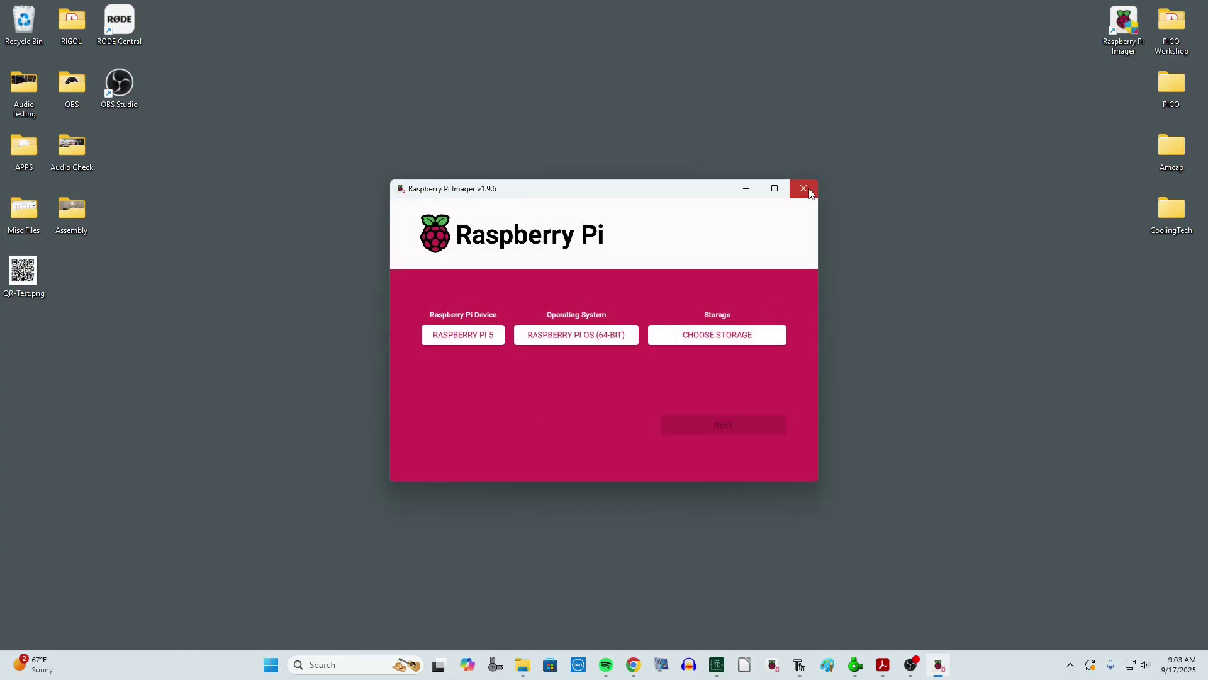
- Close Raspberry Pi Imager now that the write has finished
left_click(804, 188)
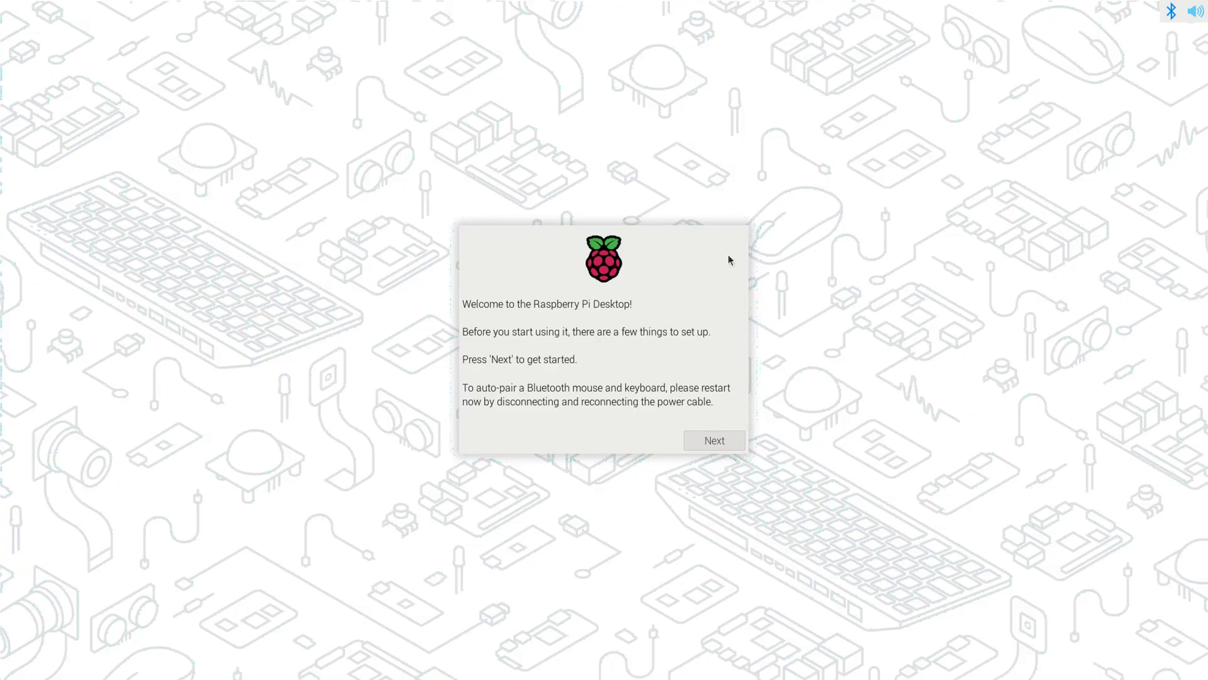
- Set country to United States, timezone to Chicago, and use English language
left_click(732, 441)
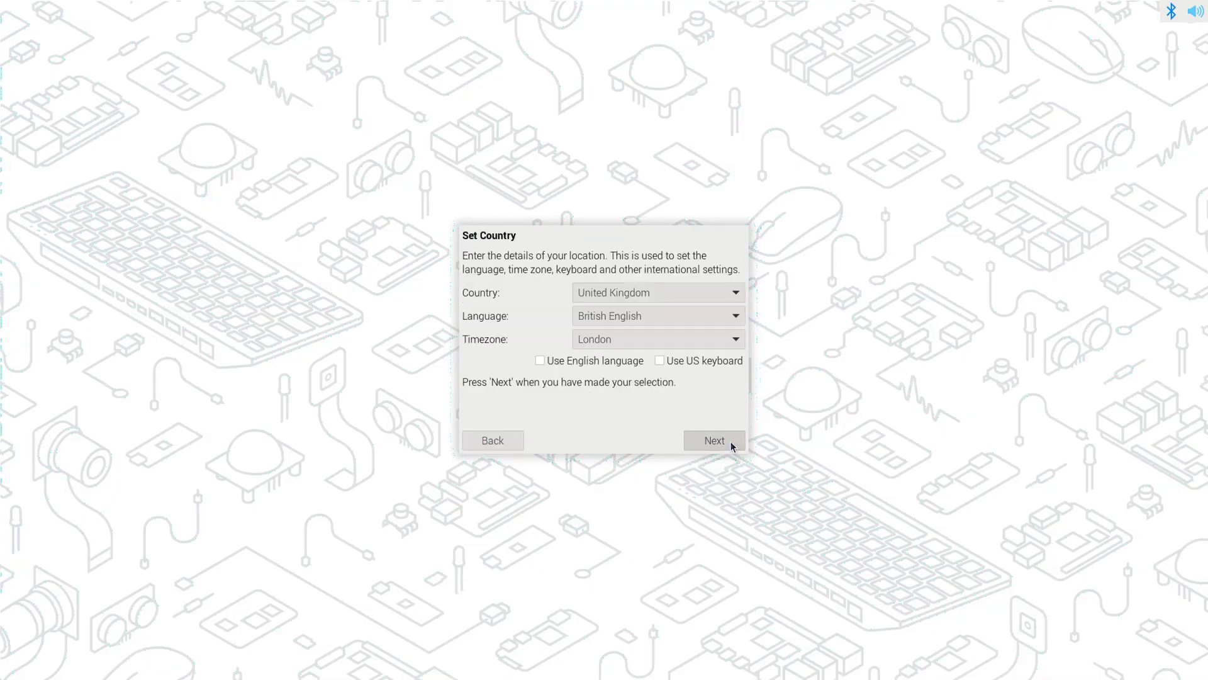
left_click(736, 296)
left_click(621, 315)
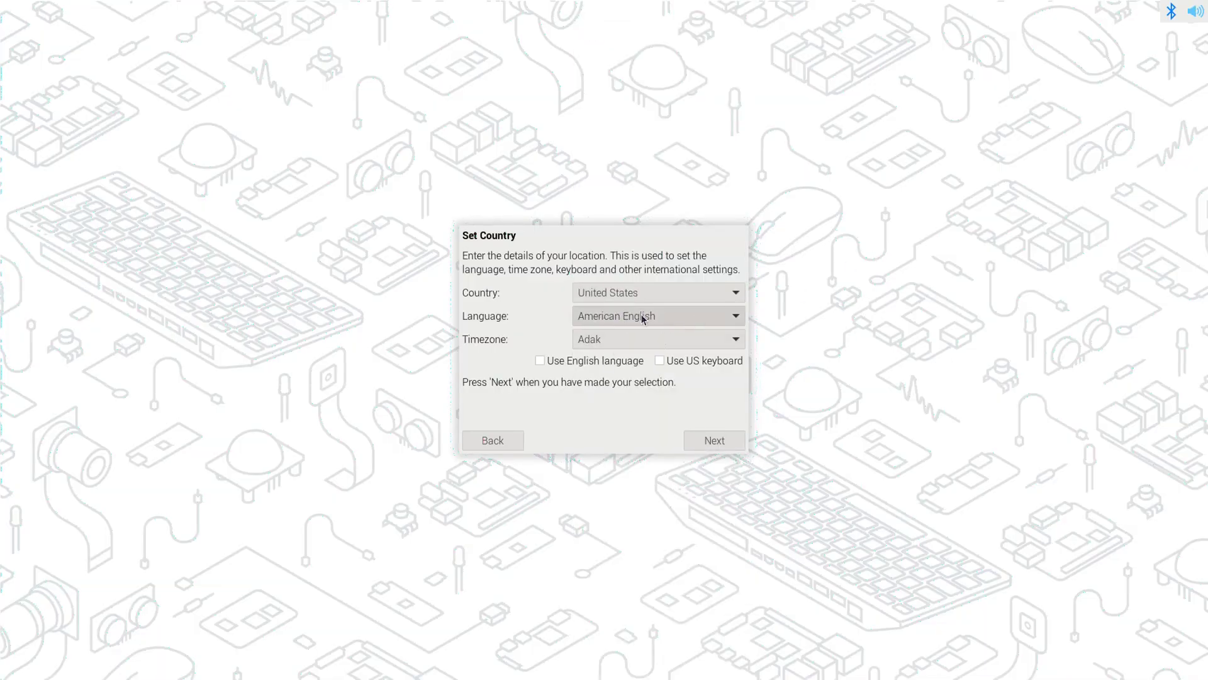
left_click(735, 341)
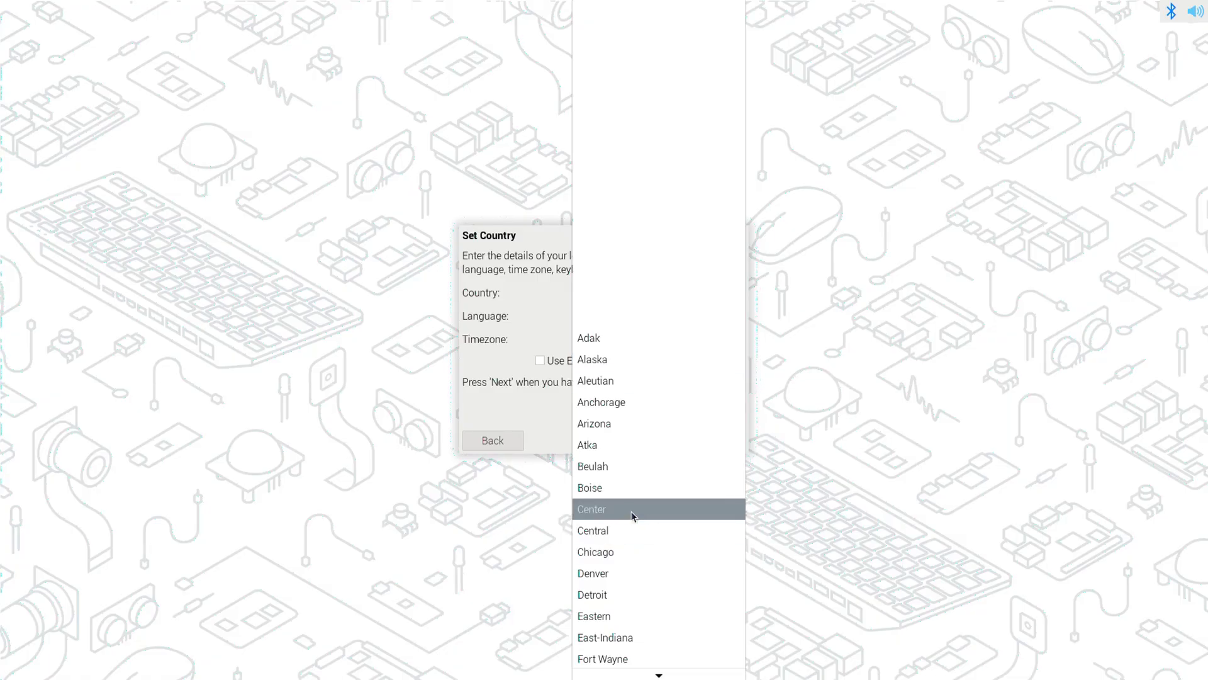
left_click(583, 553)
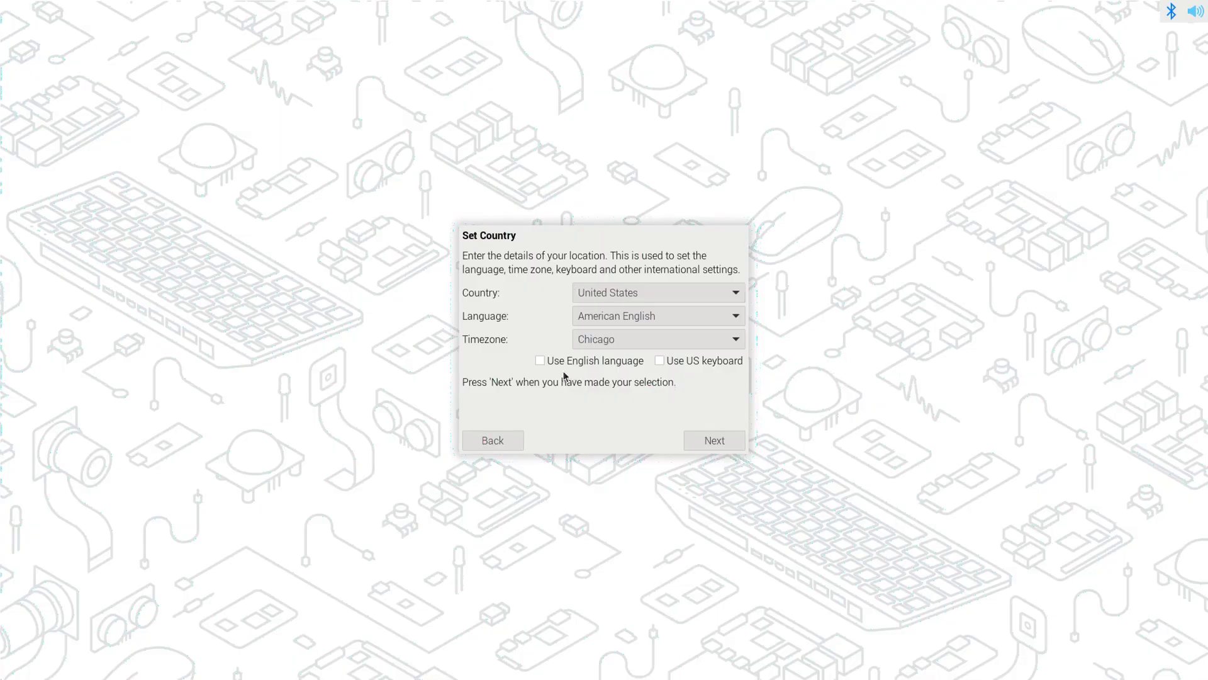
left_click(540, 361)
left_click(715, 441)
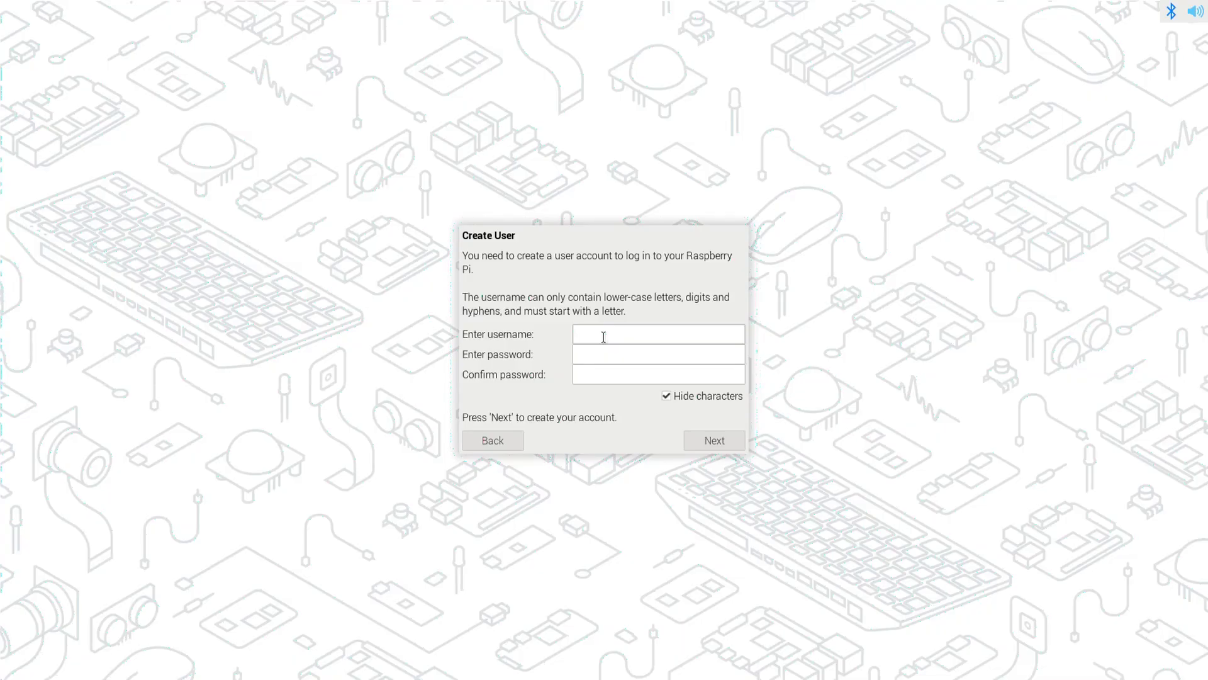
- Create the user account with a username and the password entered twice
type("zcheduler")
key("Tab")
type("pass")
key("Tab")
type("pass")
left_click(734, 441)
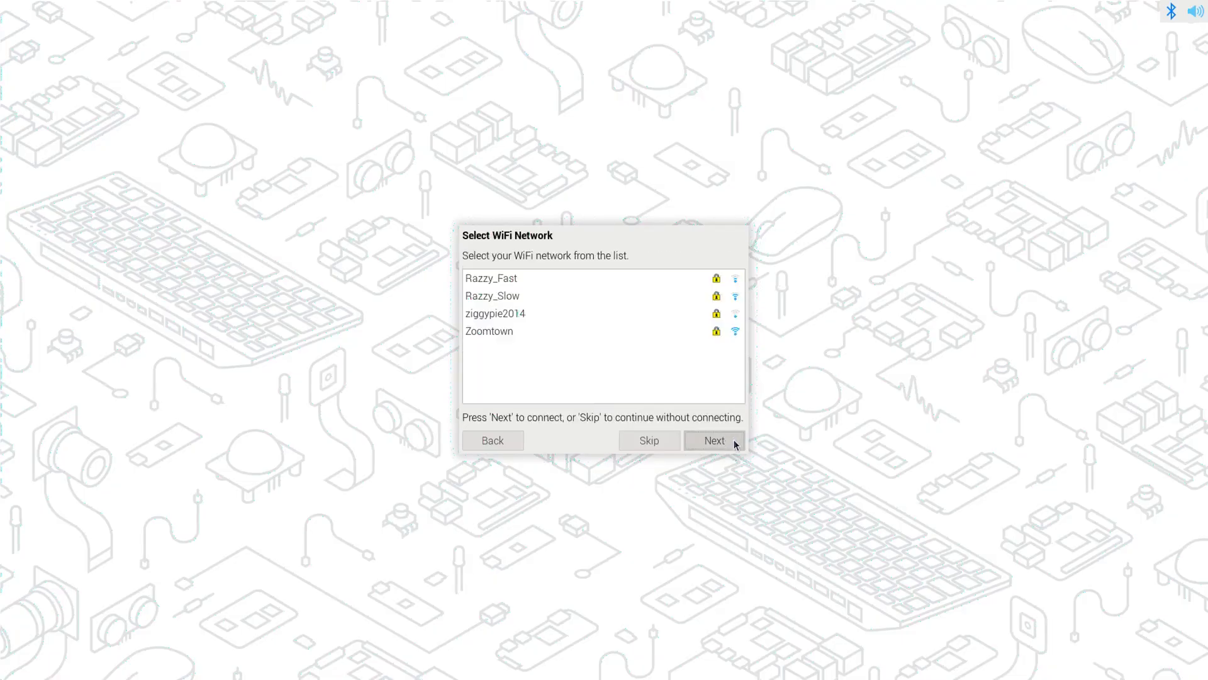
- Connect to the Zoomtown WiFi network using its password
left_click(491, 333)
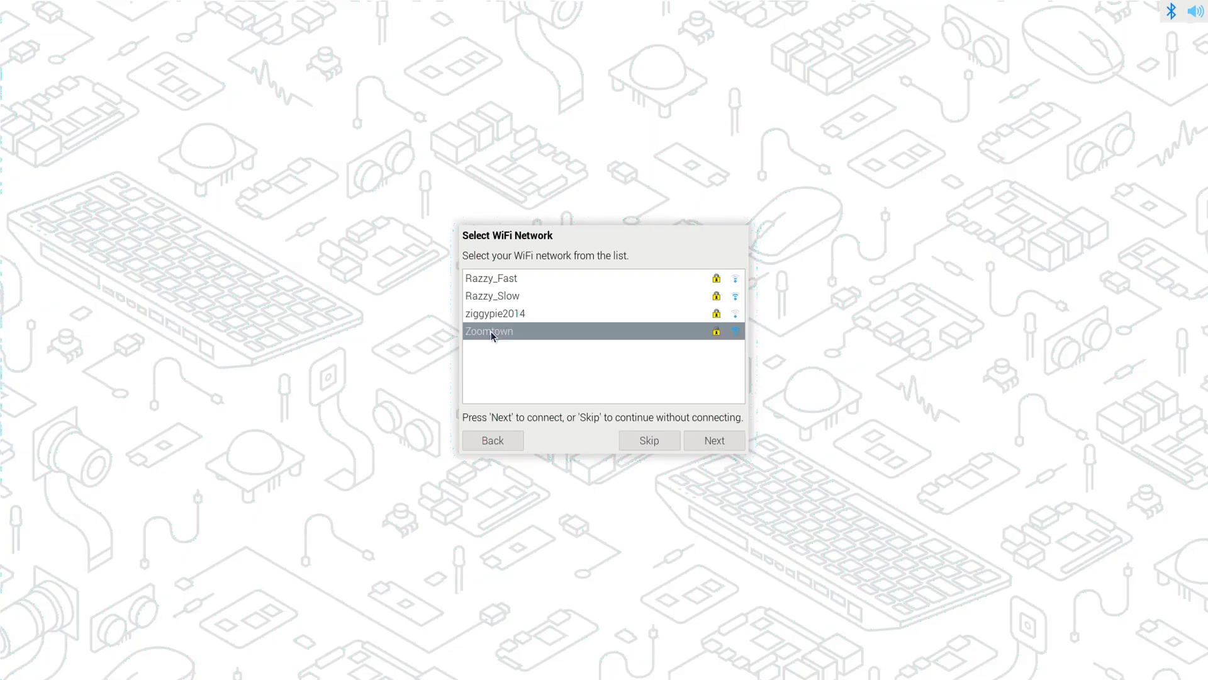
left_click(715, 441)
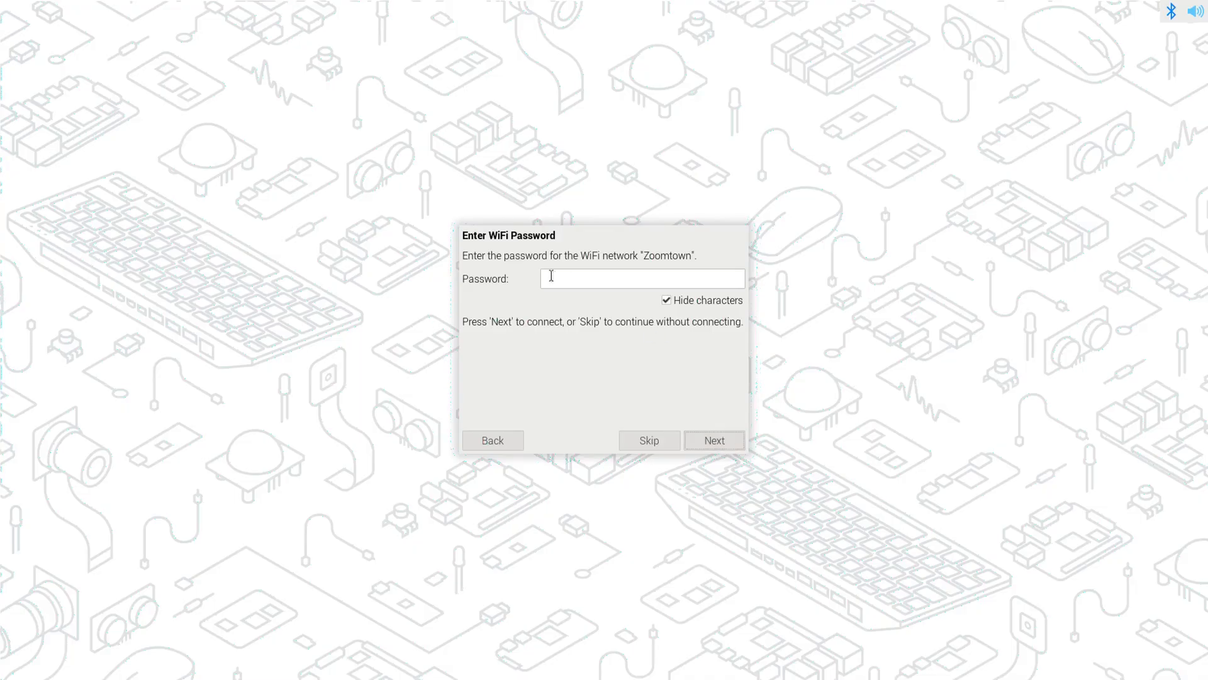
type("•••••••••••••")
left_click(723, 443)
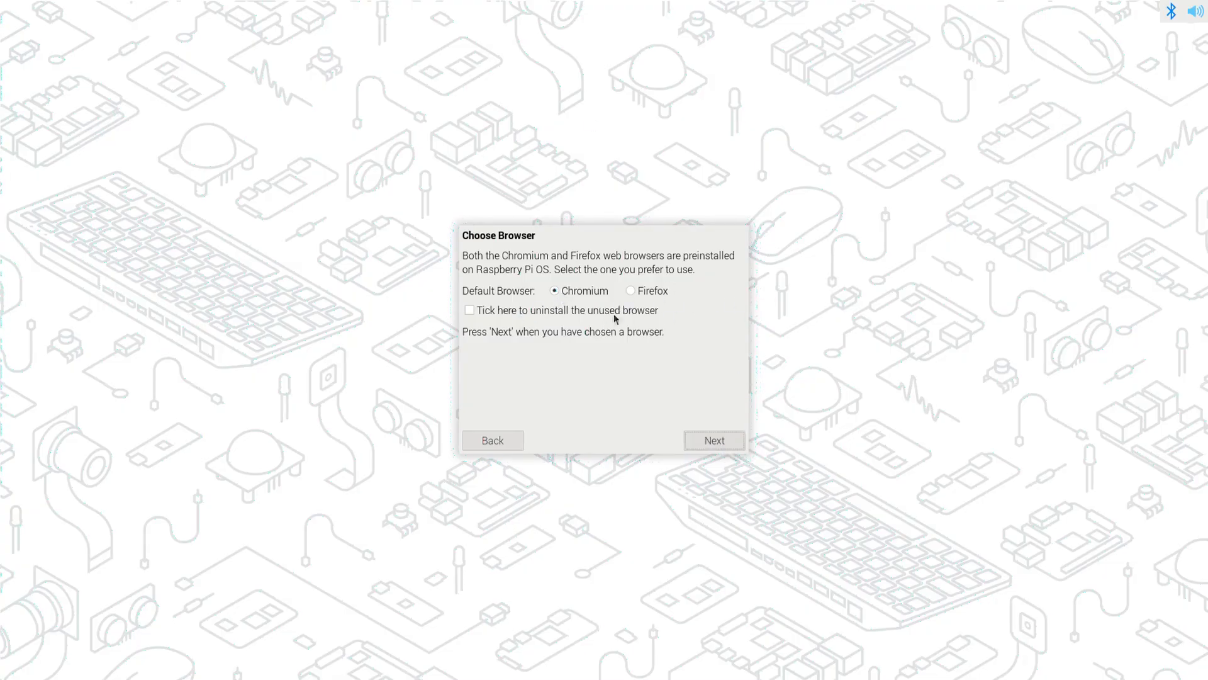
- Keep Chromium as the default browser, dismiss the up-to-date notice, and restart the Pi
left_click(728, 440)
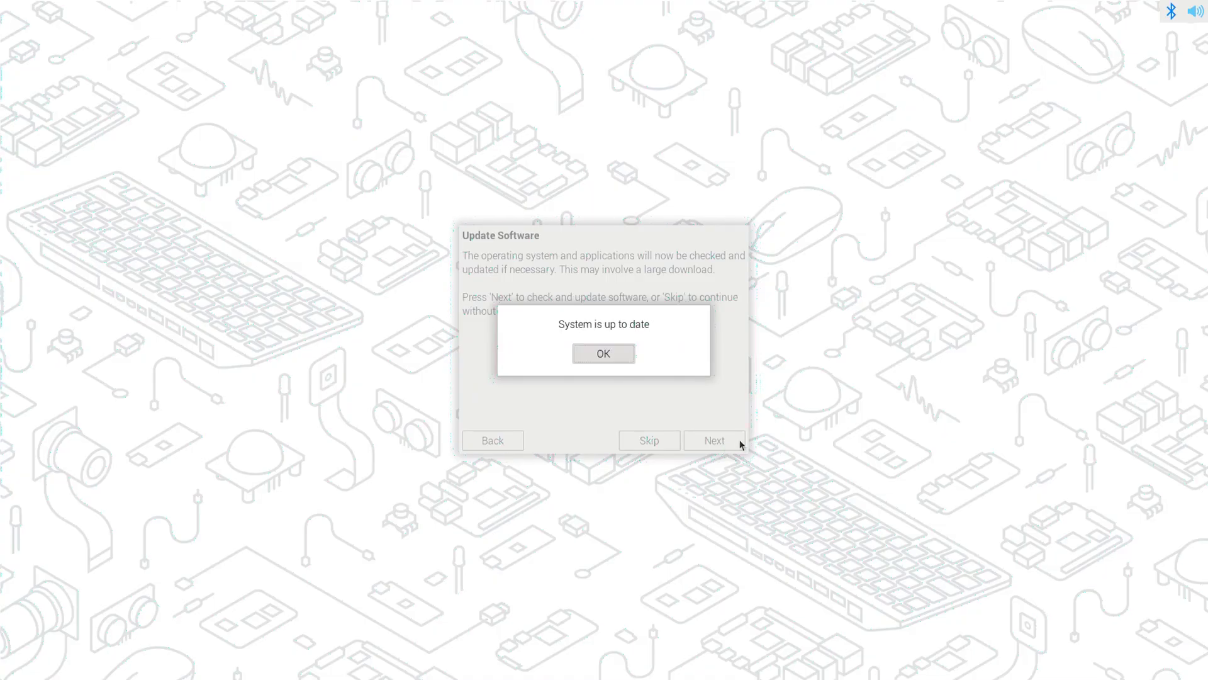
left_click(610, 354)
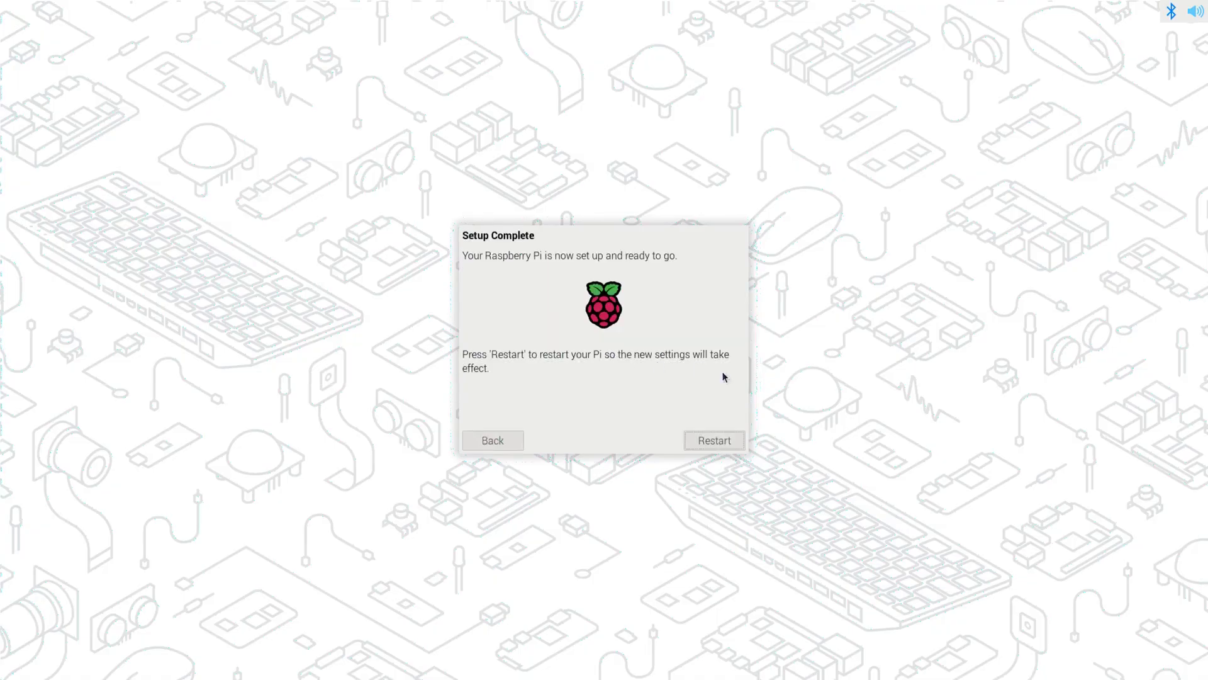
left_click(718, 440)
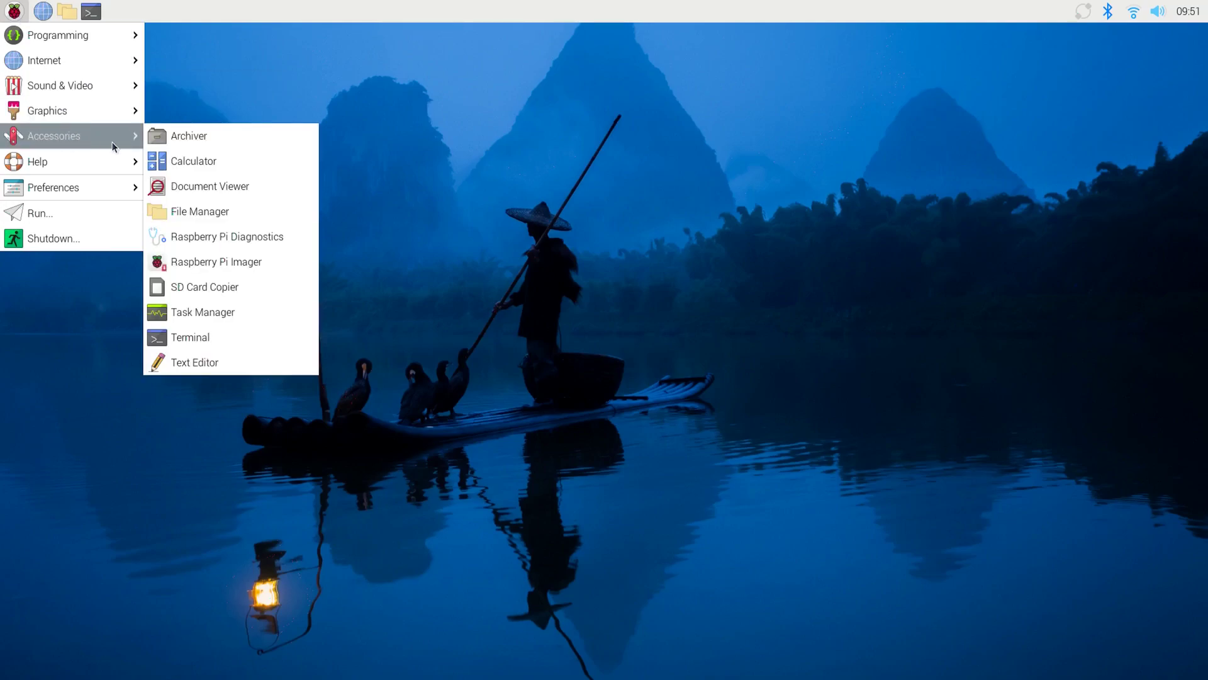
- Launch SD Card Copier from the Accessories menu
left_click(233, 290)
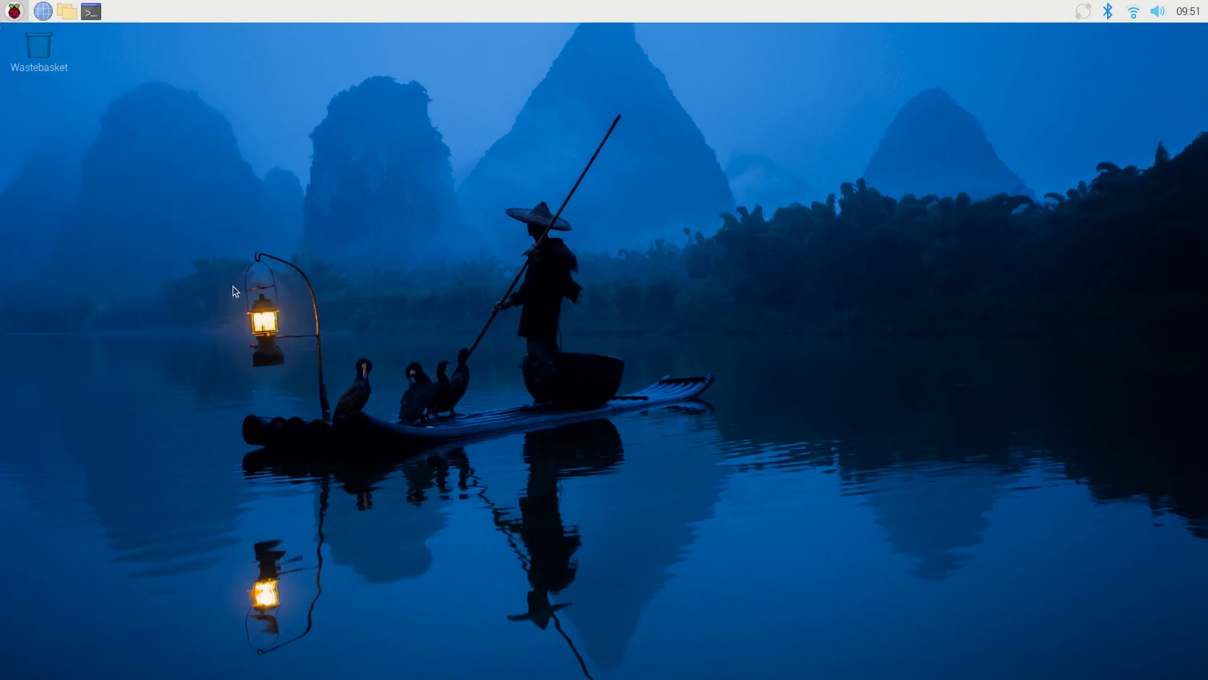
- Copy the SC32G SD card onto the SAMSUNG NVMe drive and acknowledge completion
left_click(770, 324)
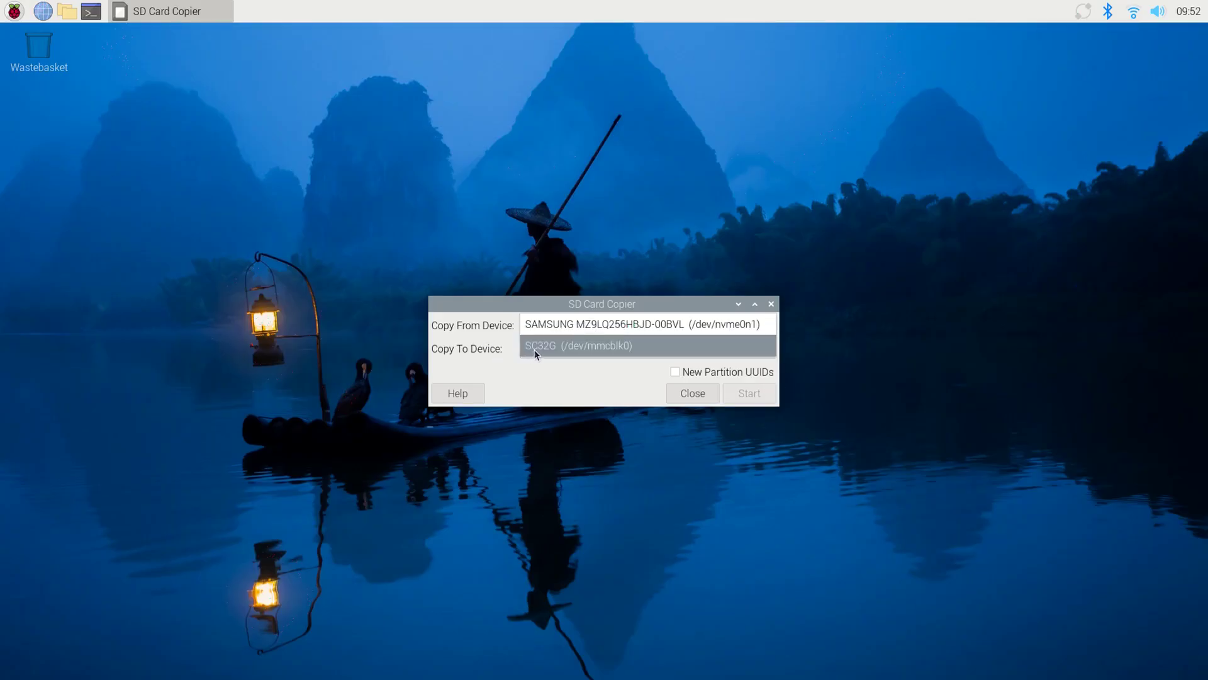
left_click(622, 345)
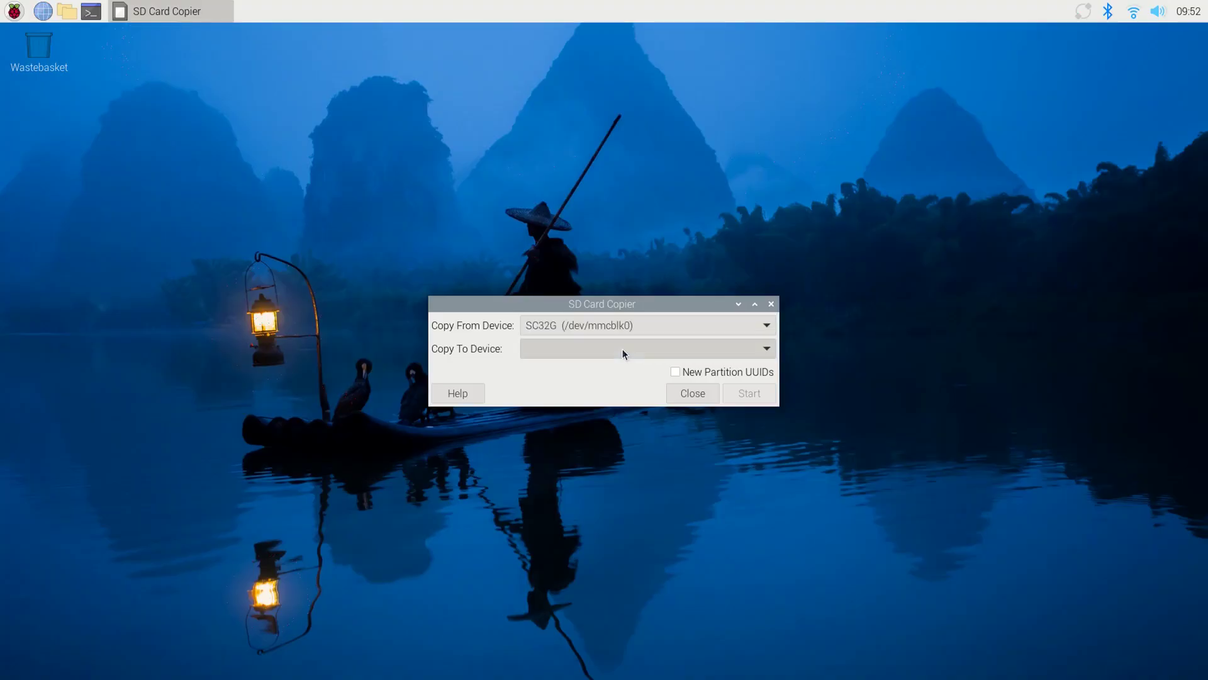
left_click(766, 348)
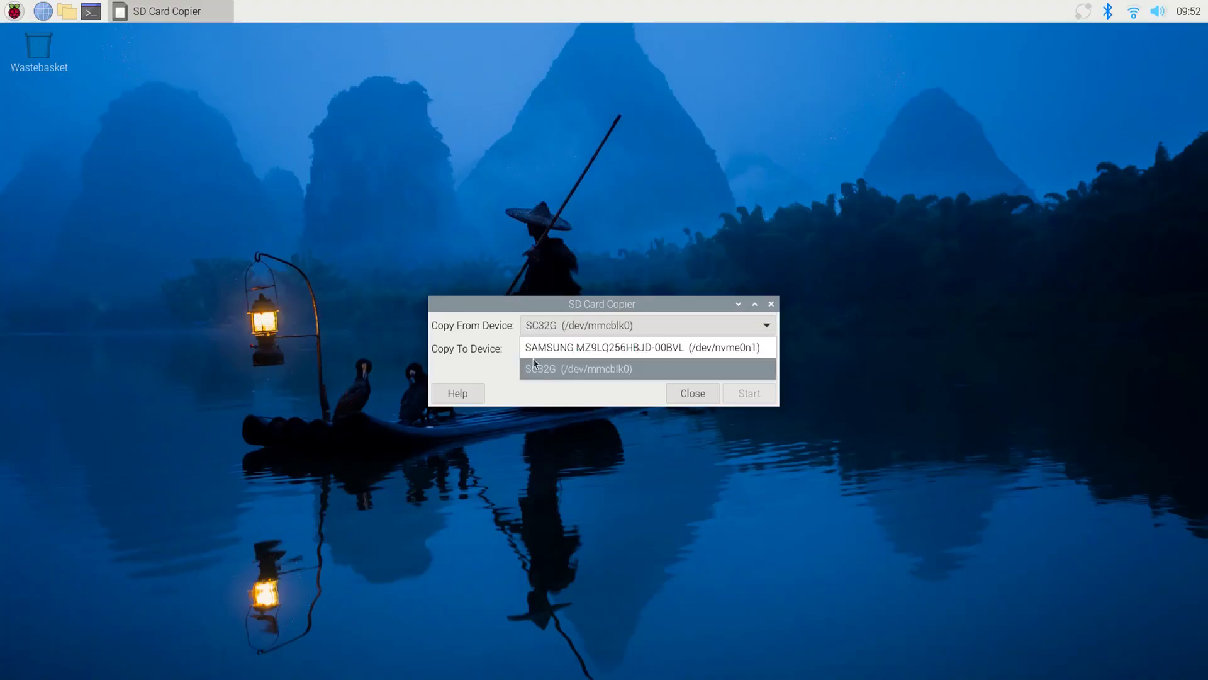
left_click(677, 346)
left_click(749, 392)
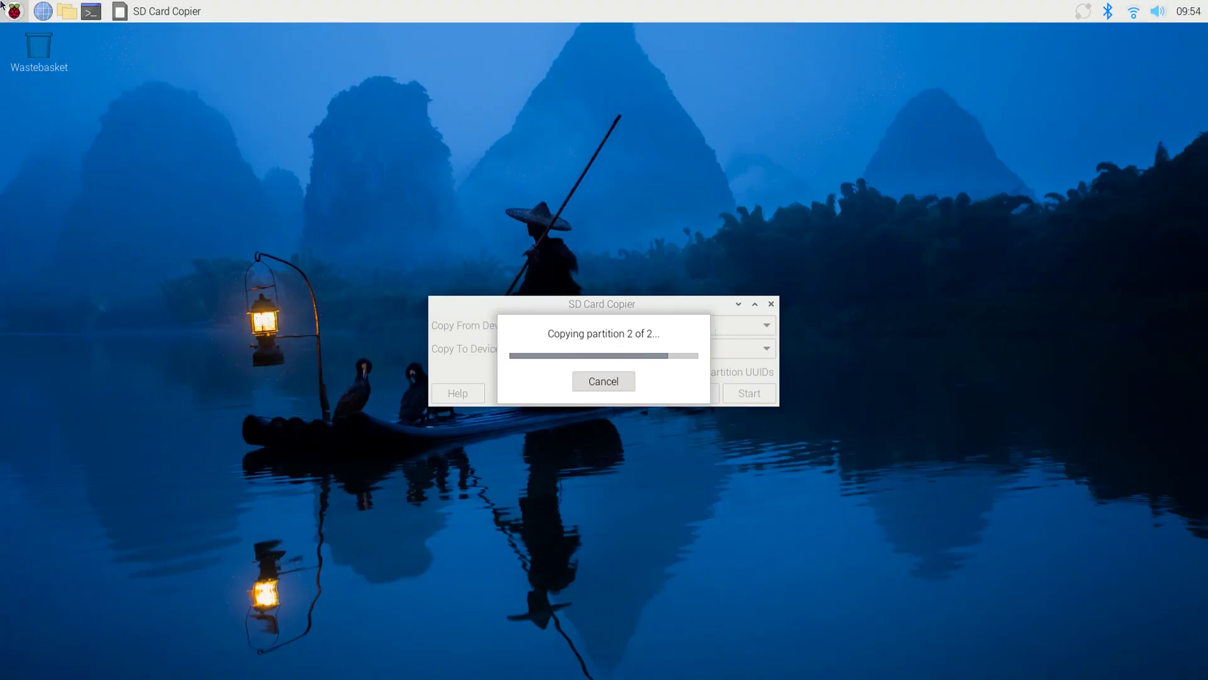
key("Return")
key("Return")
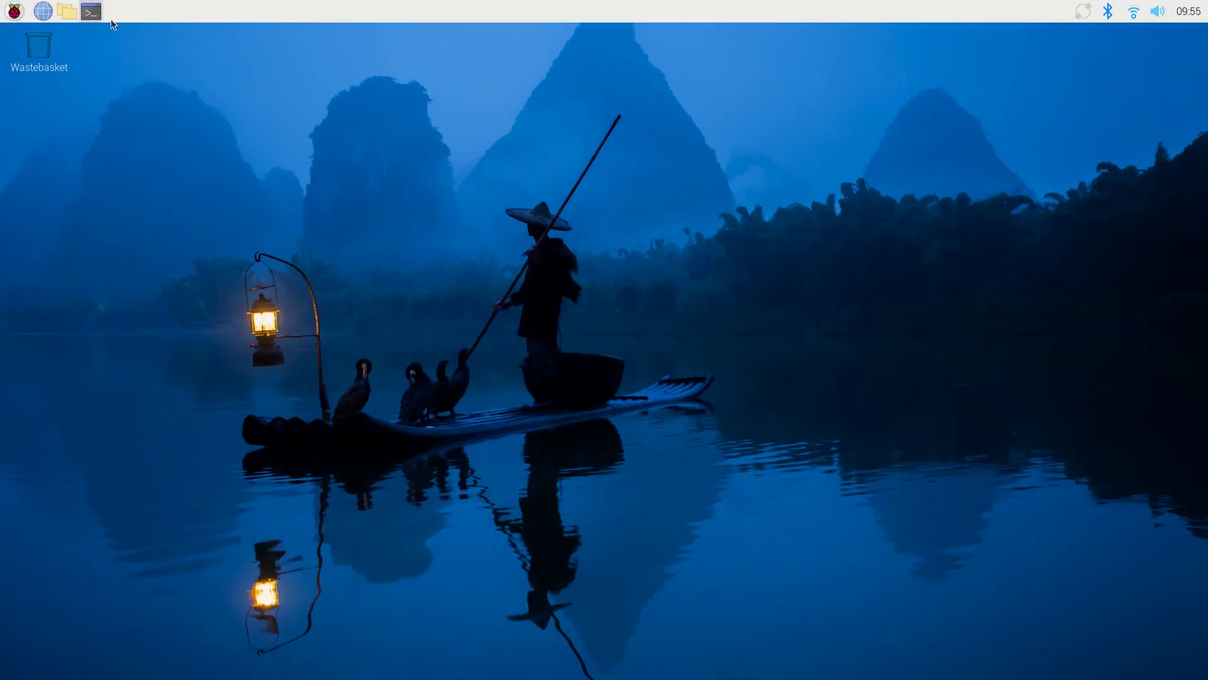
- Run 'sudo rpi-eeprom-update -d -a' in a new terminal to check the bootloader
left_click(92, 11)
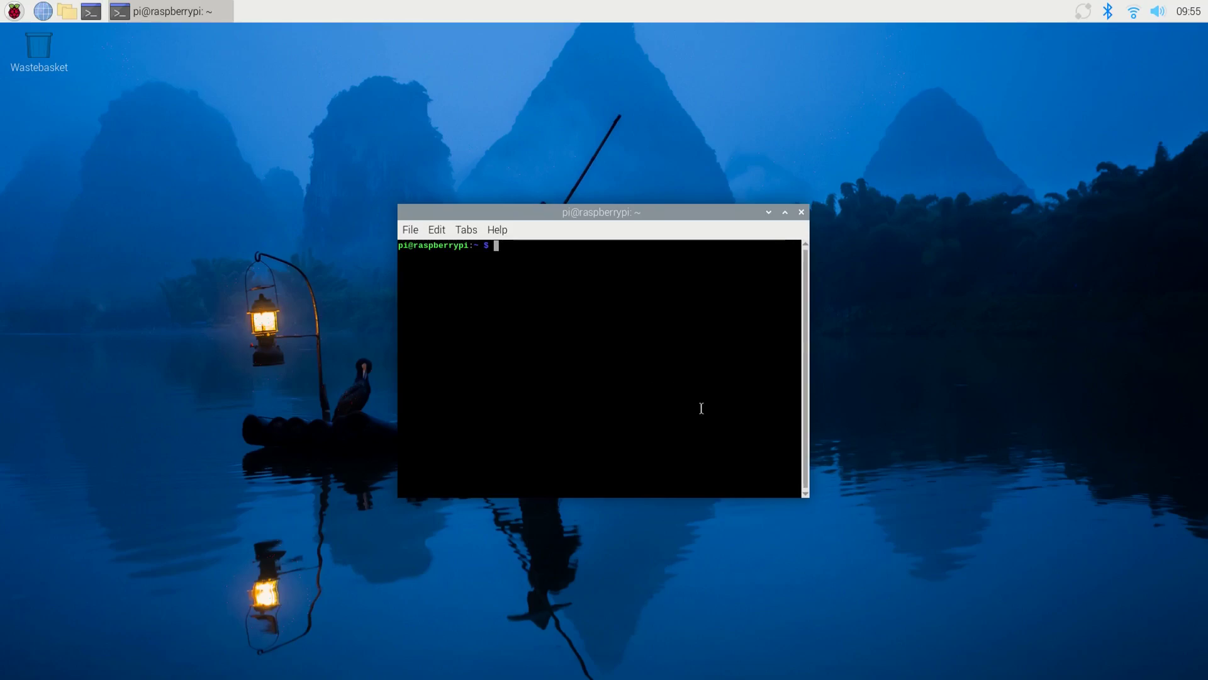
type("sudo rpi-eeprom-update -d -a")
key("Return")
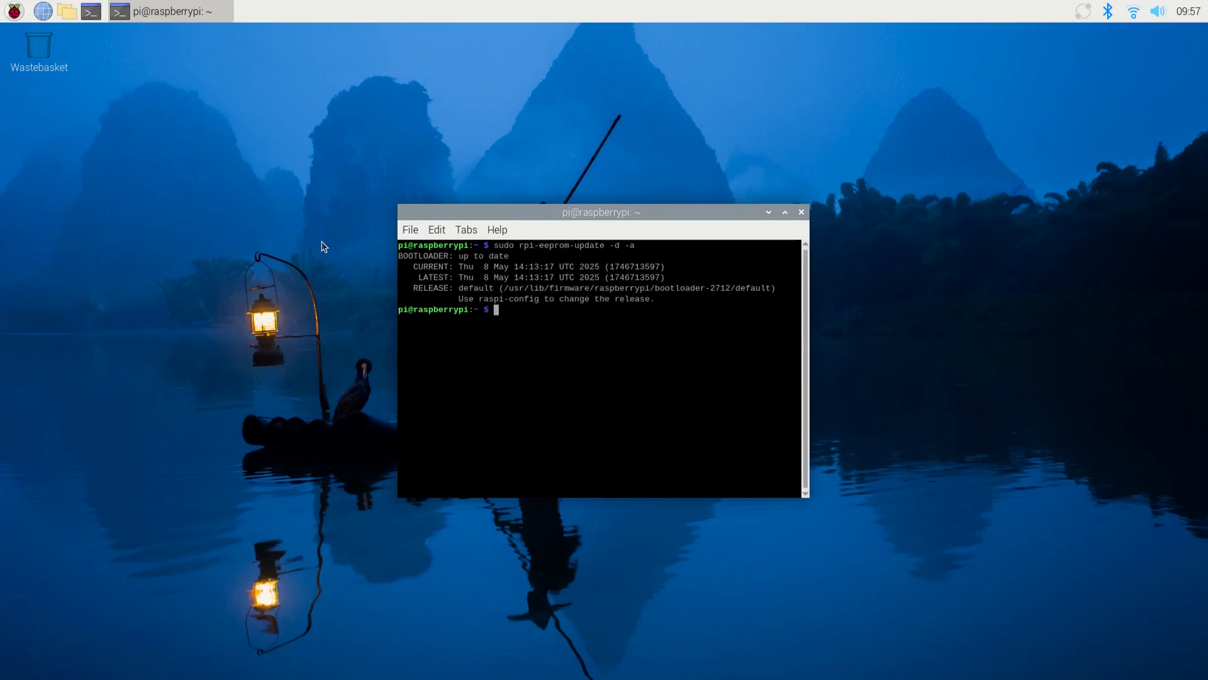
type("sudo rpi")
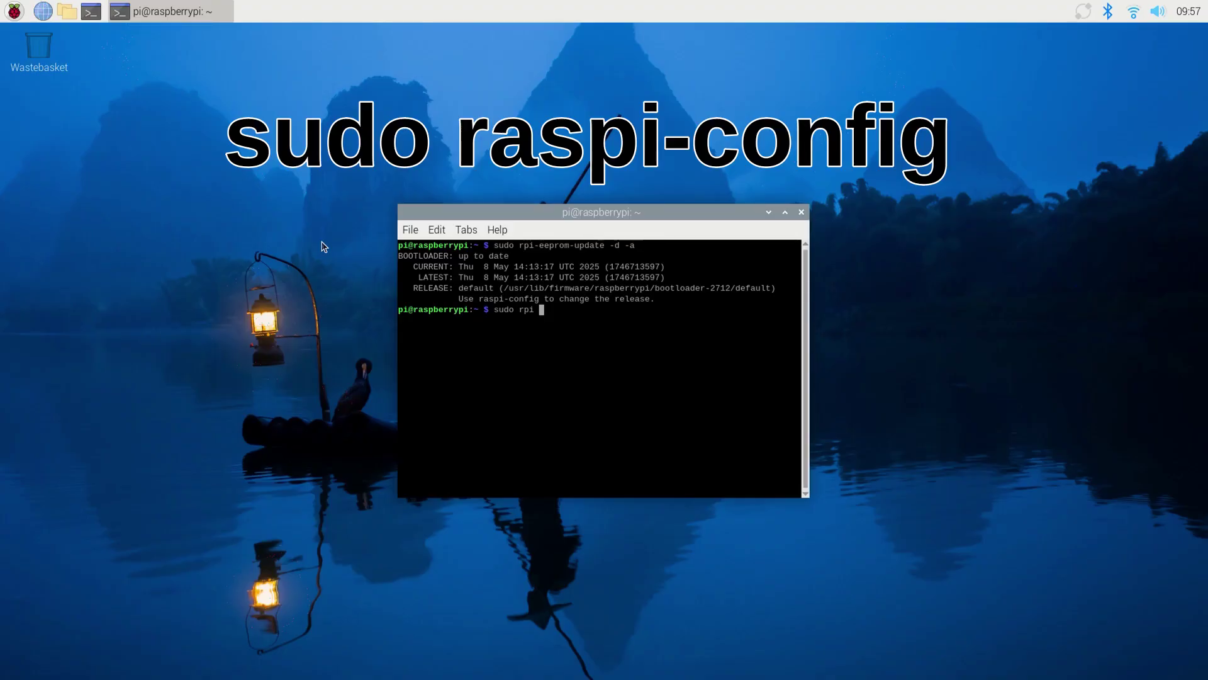
- Run 'sudo raspi-config' and move down the menu toward Advanced Options
key("BackSpace")
key("BackSpace")
key("BackSpace")
type("aspi-config")
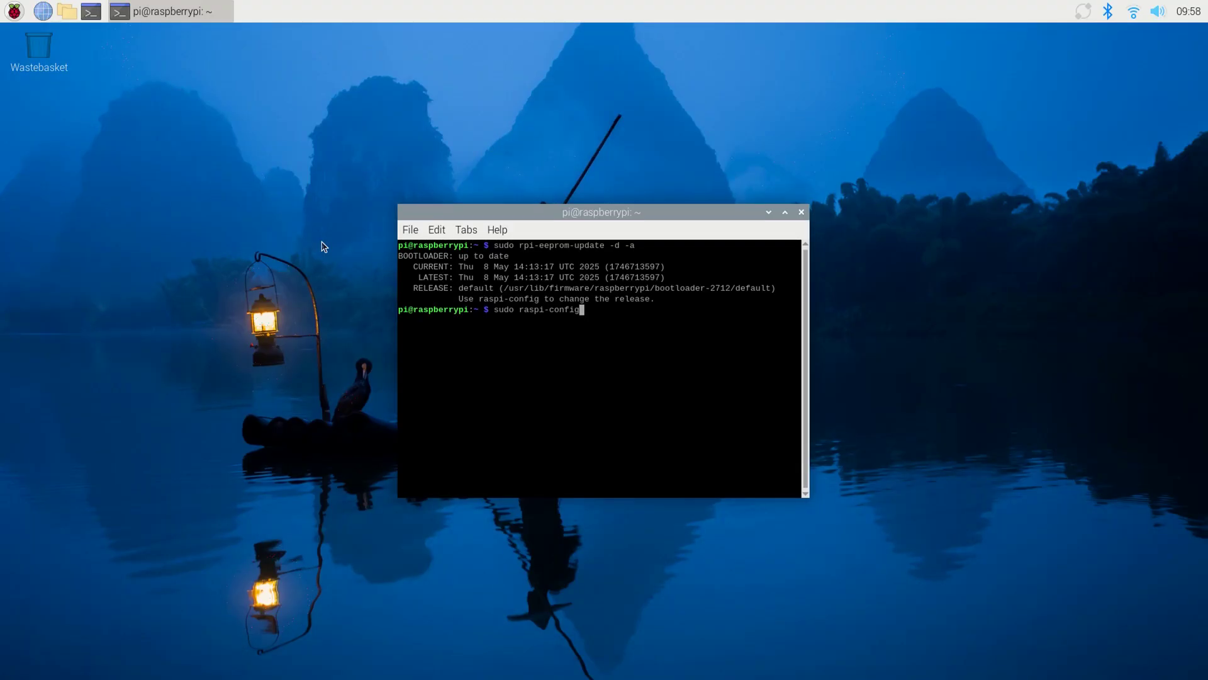
key("Return")
key("Down")
key("Down")
key("Down")
key("Down")
key("Down")
key("Tab")
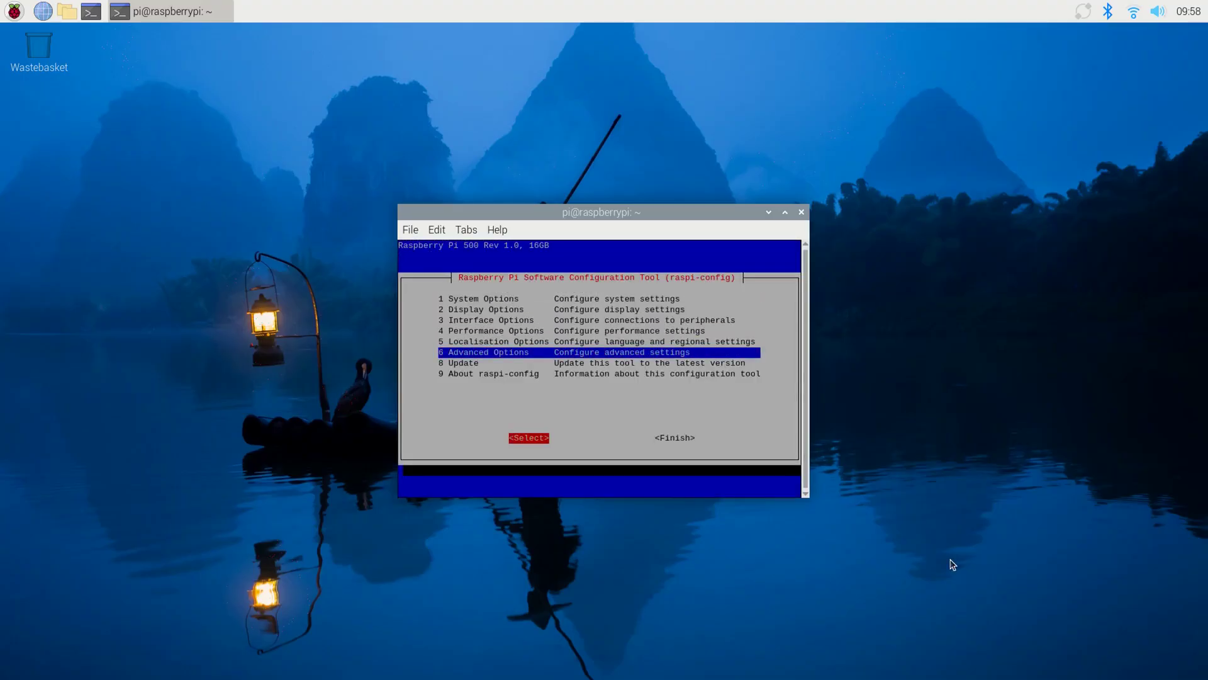
- Set the bootloader version to E1 Latest and accept the reset prompt to flash the EEPROM
key("Return")
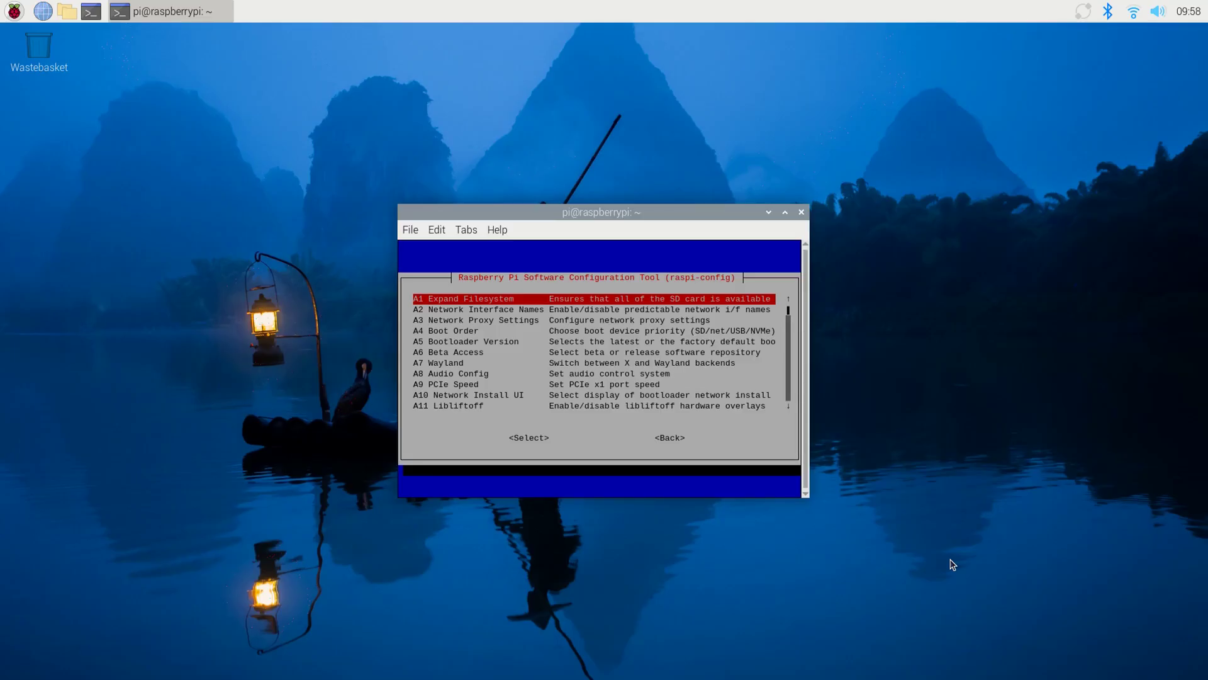
key("Down")
key("Down")
key("Down")
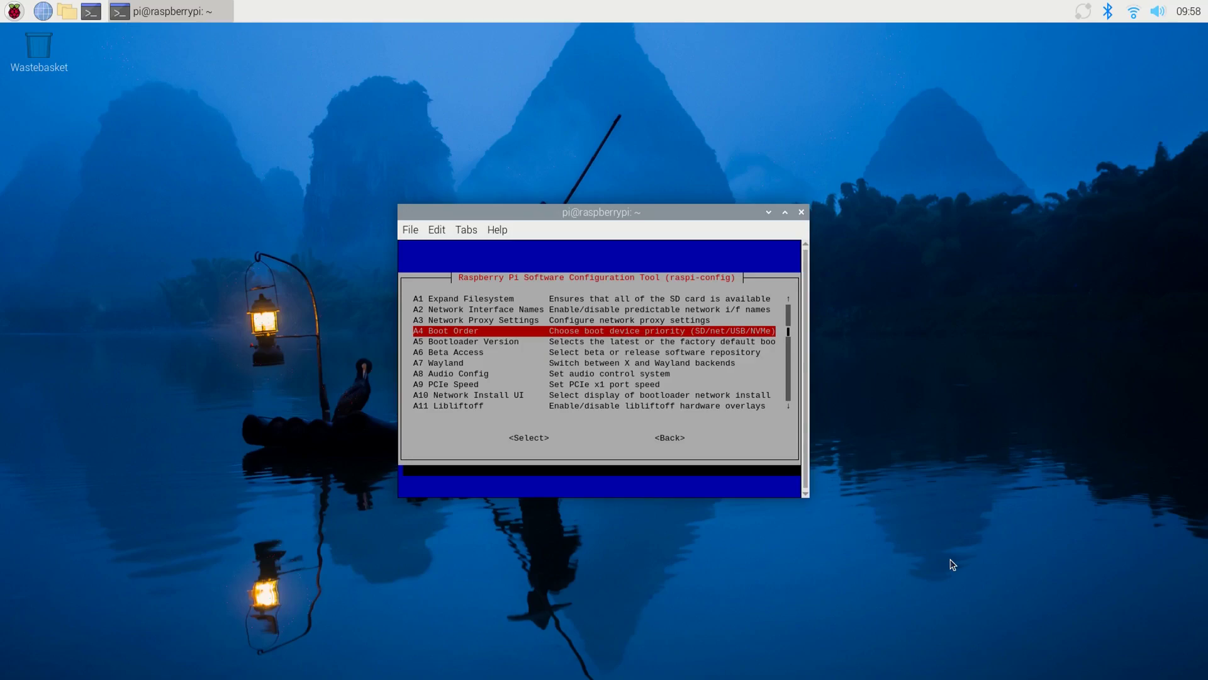
key("Down")
key("Return")
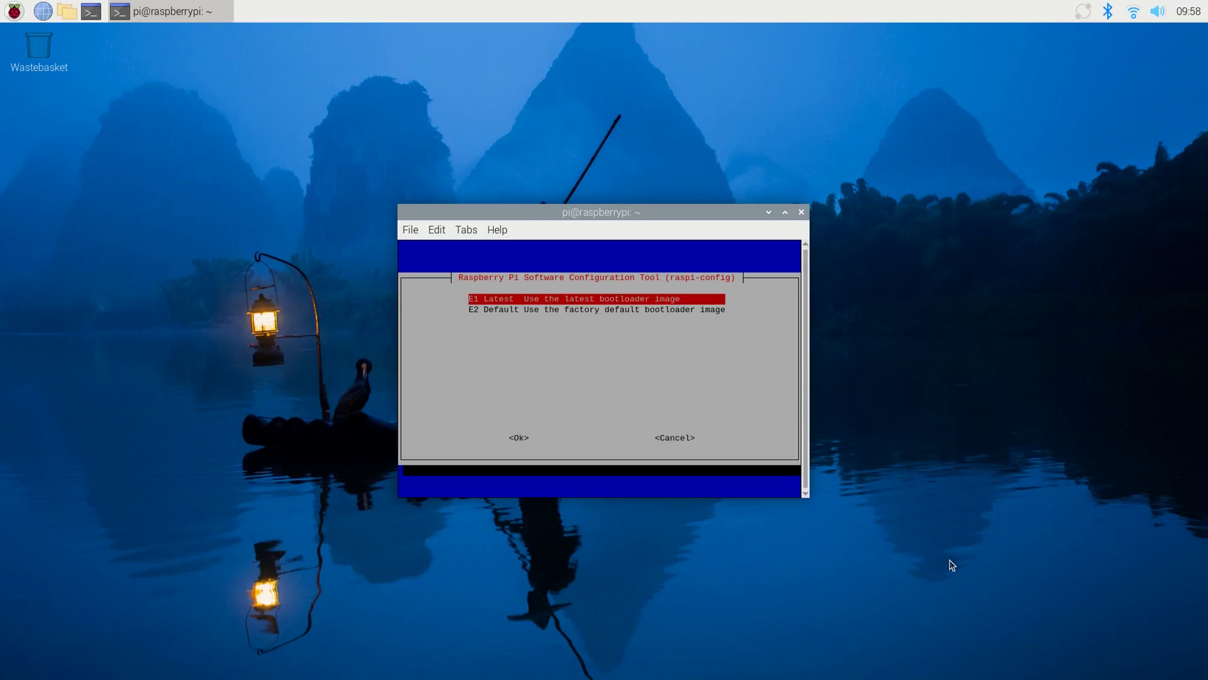
key("Return")
key("Return")
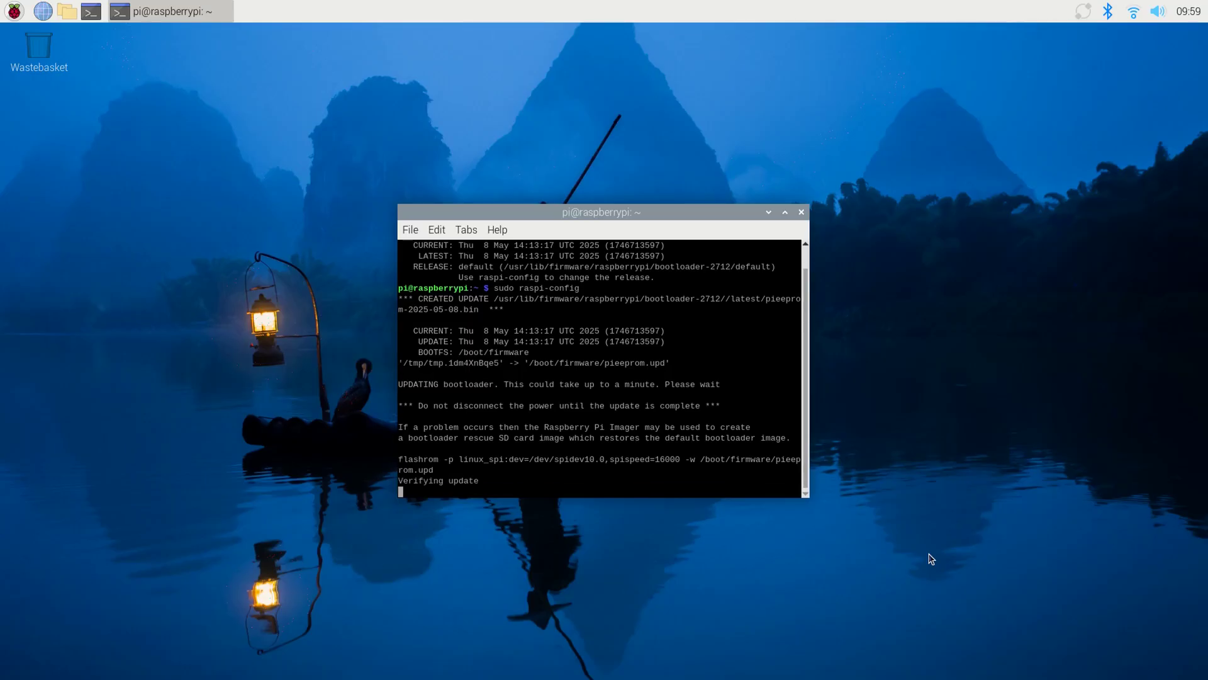
key("Return")
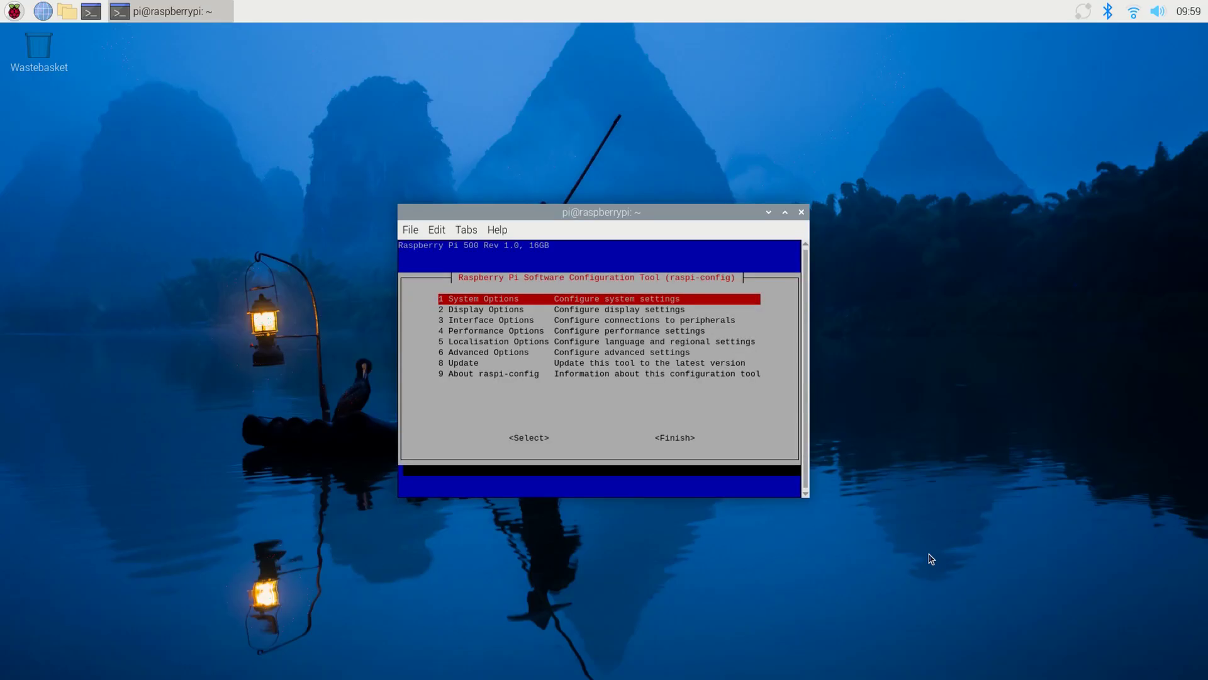
- Set the Advanced Options boot order to B2 NVMe/USB Boot and acknowledge the confirmation
key("Down")
key("Down")
key("Down")
key("Down")
key("Down")
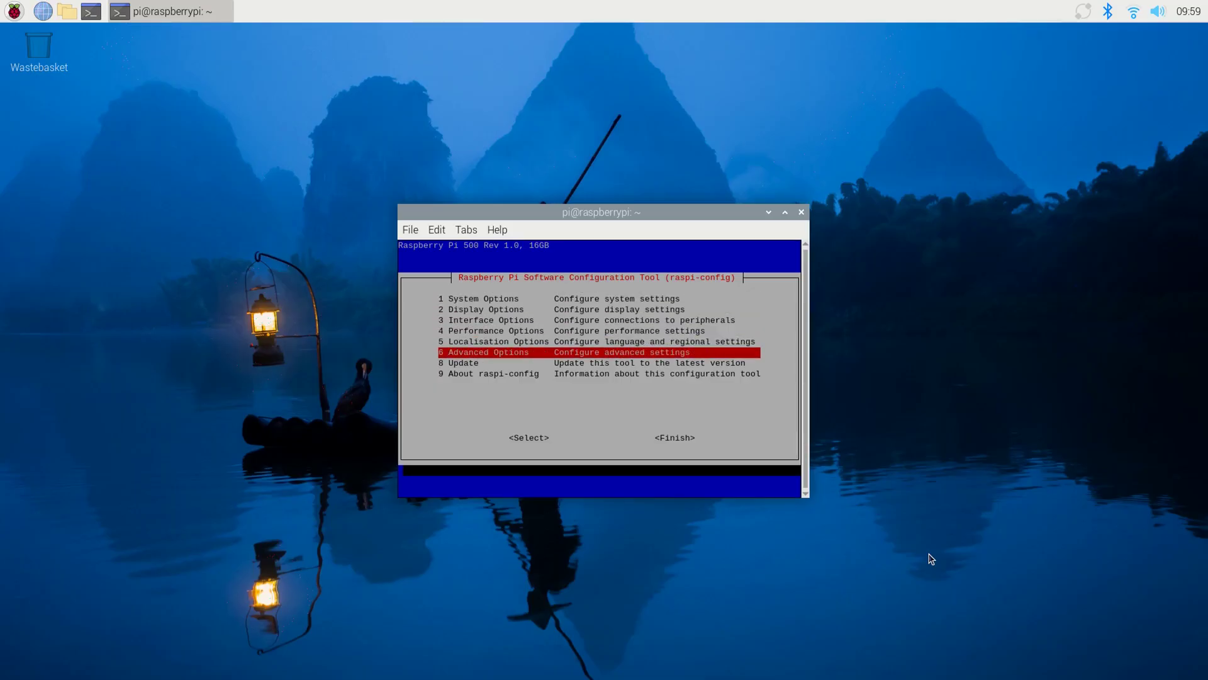
key("Return")
key("Down")
key("Down")
key("Down")
key("Down")
key("Down")
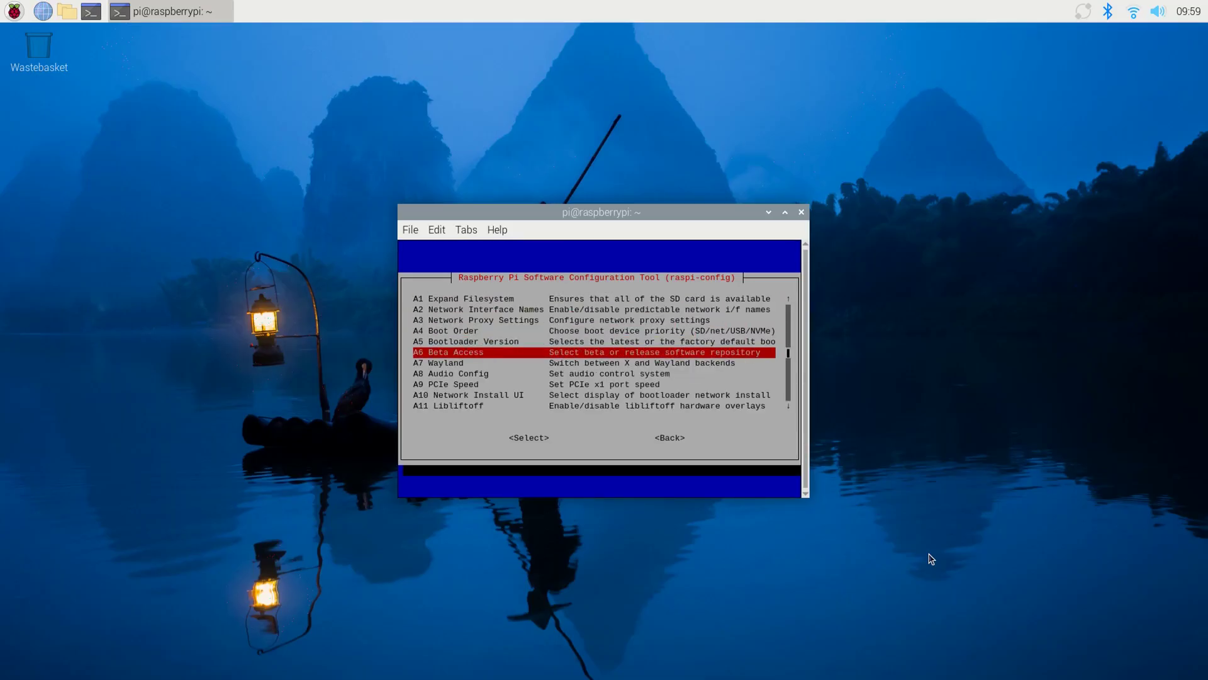
key("Up")
key("Up")
key("Return")
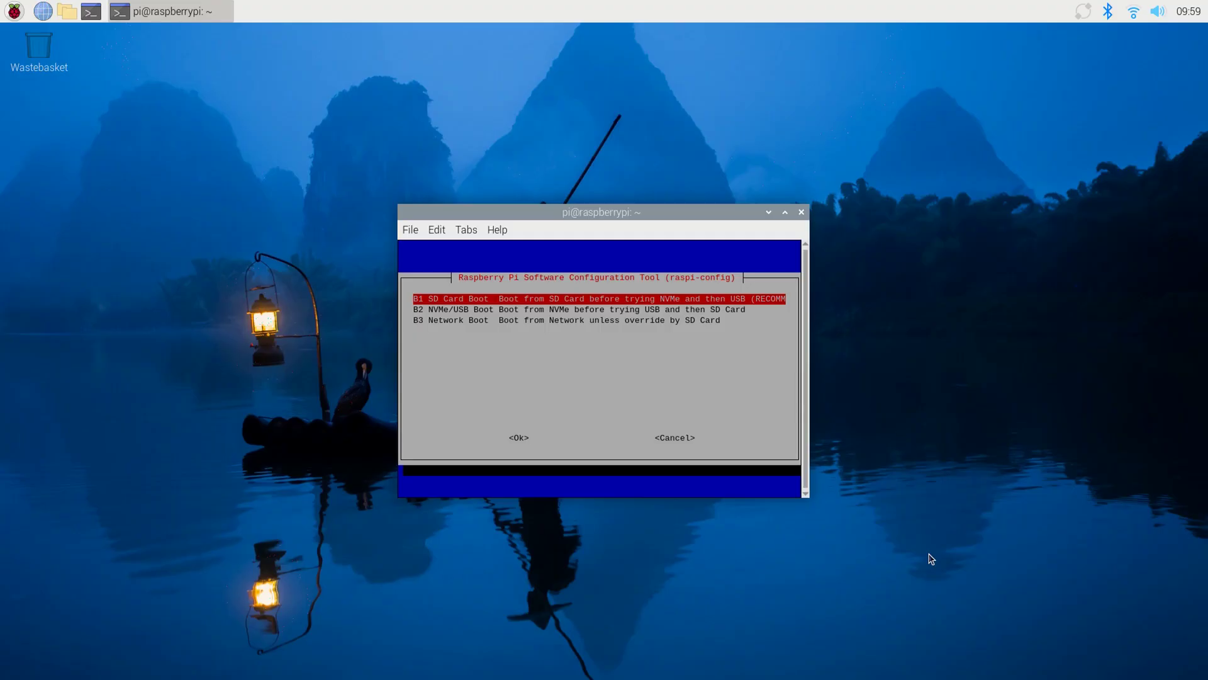
key("Down")
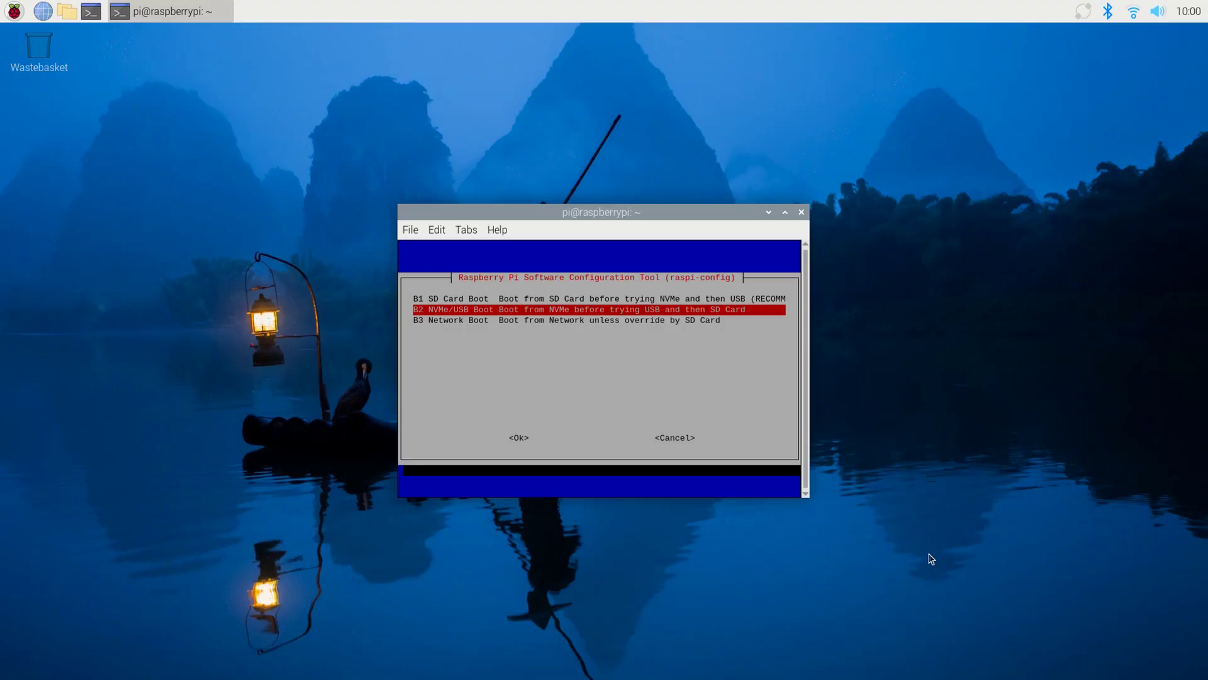
key("Return")
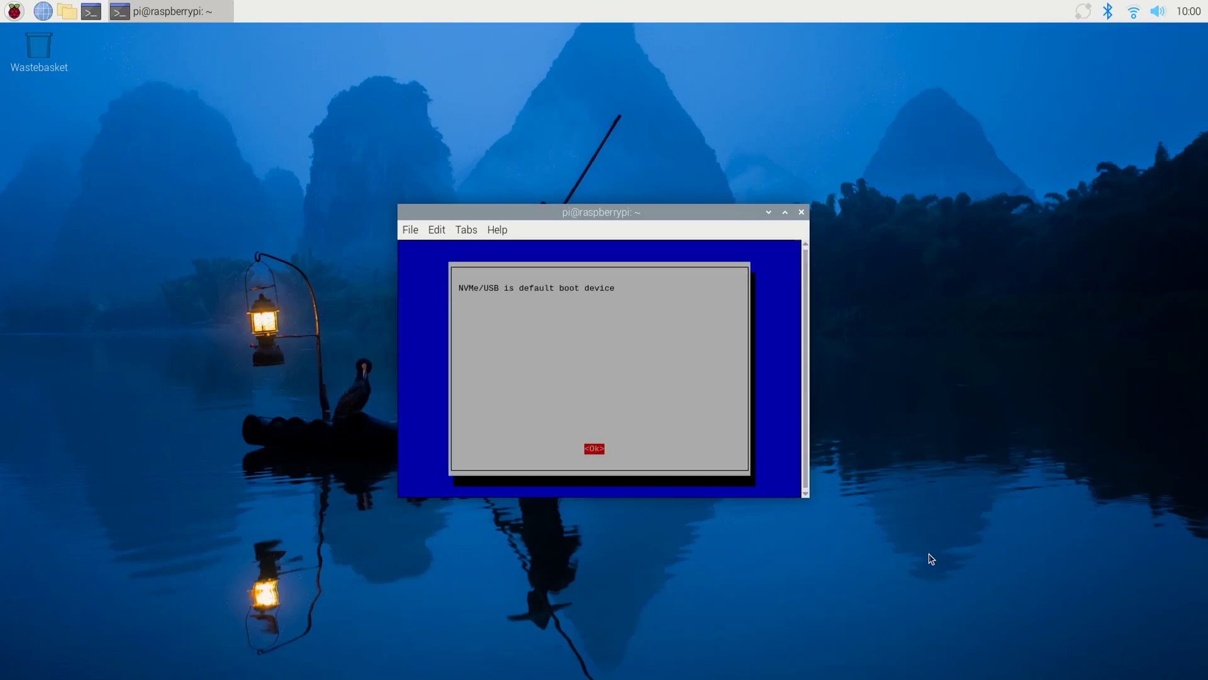
key("Return")
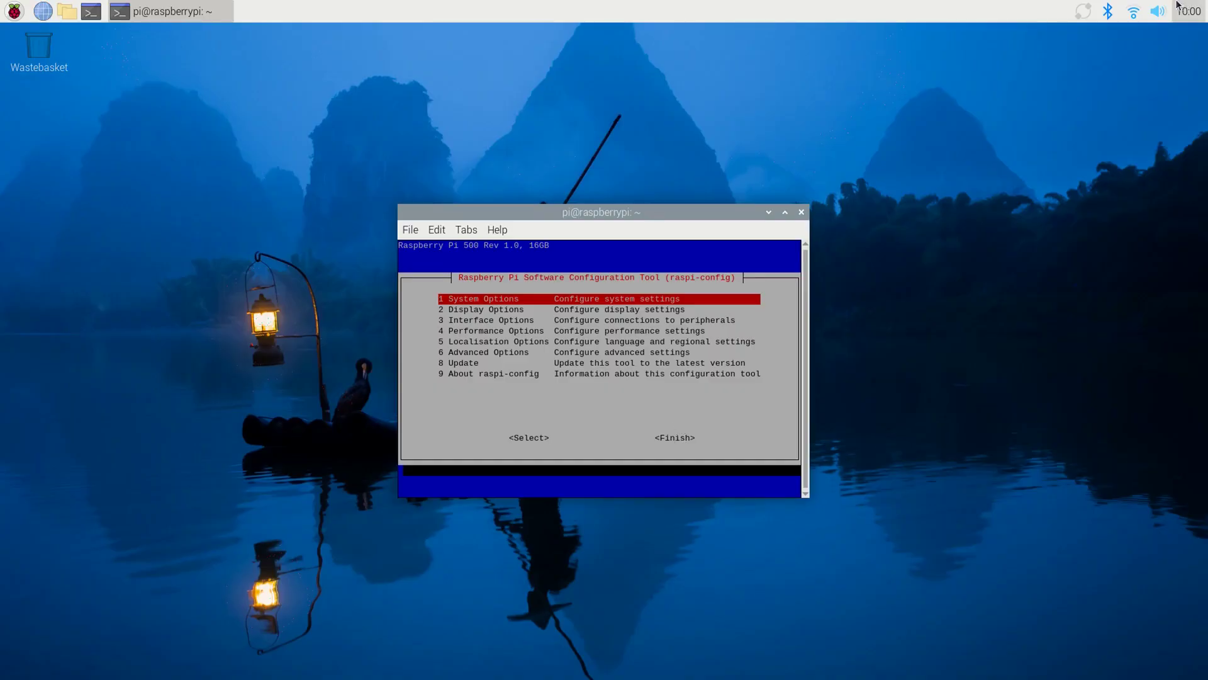
- Finish raspi-config and choose No when asked to reboot
key("Down")
key("Down")
key("Down")
key("Down")
key("Down")
key("Down")
key("Down")
key("Tab")
key("Tab")
key("Return")
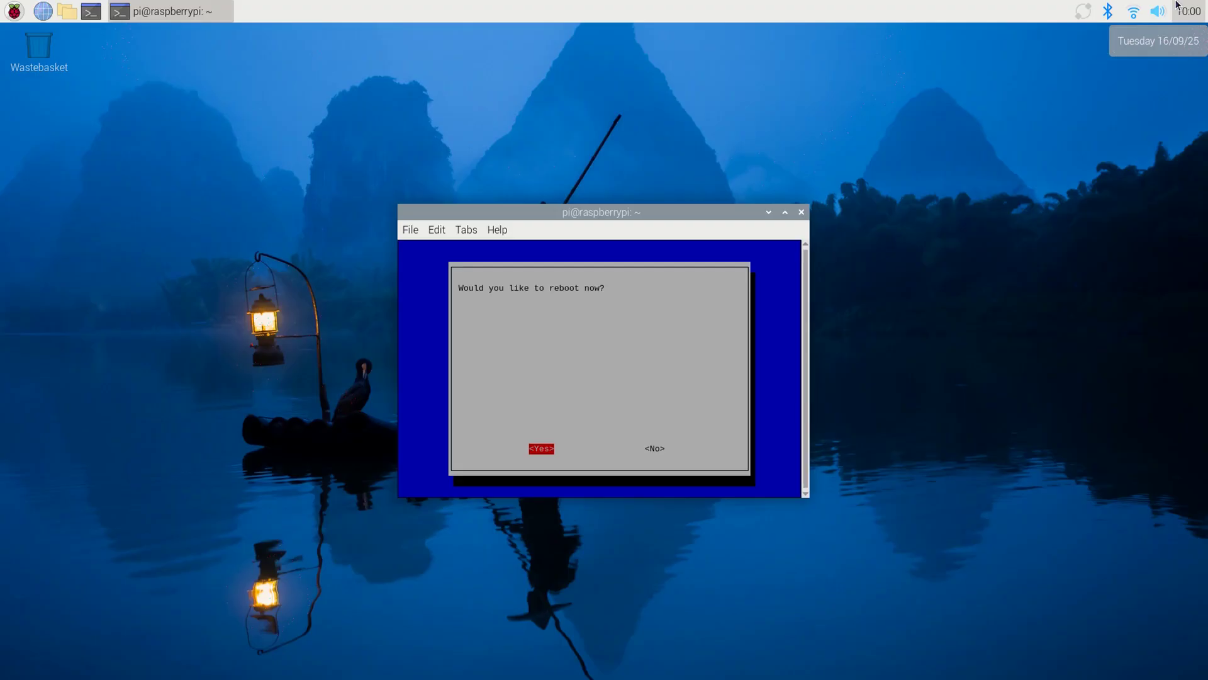
key("Right")
- Confirm no reboot, then shut down the Pi via Raspberry menu > Shutdown
key("Return")
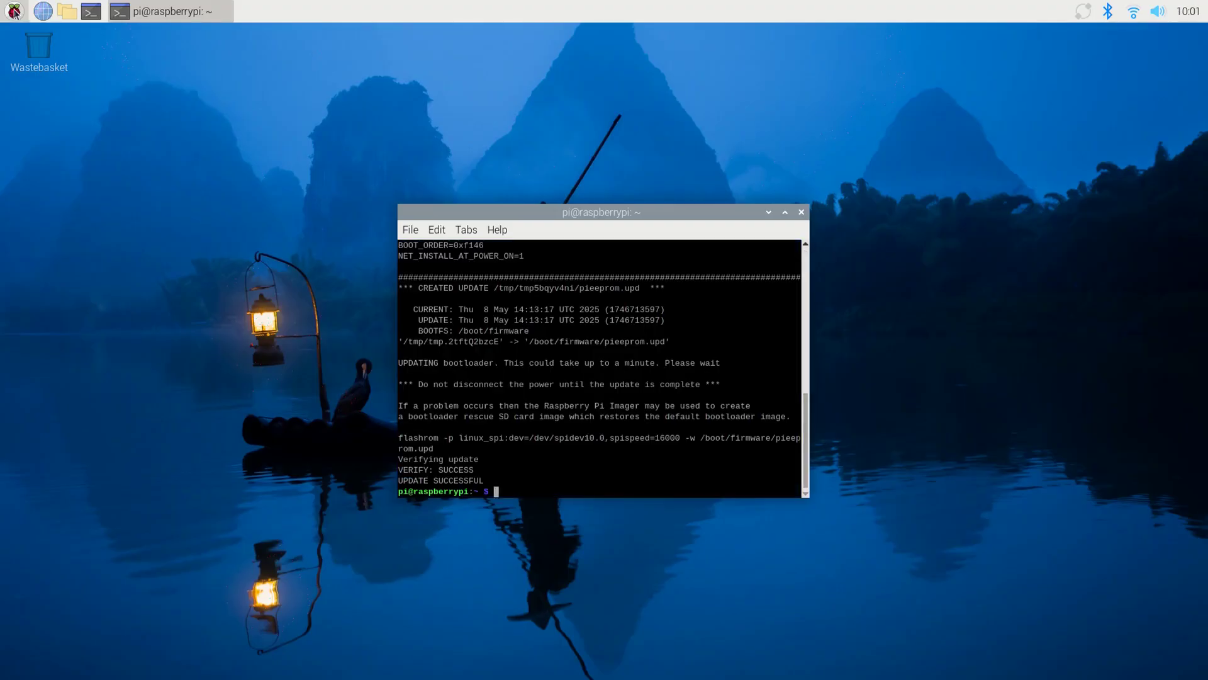
left_click(14, 11)
left_click(77, 236)
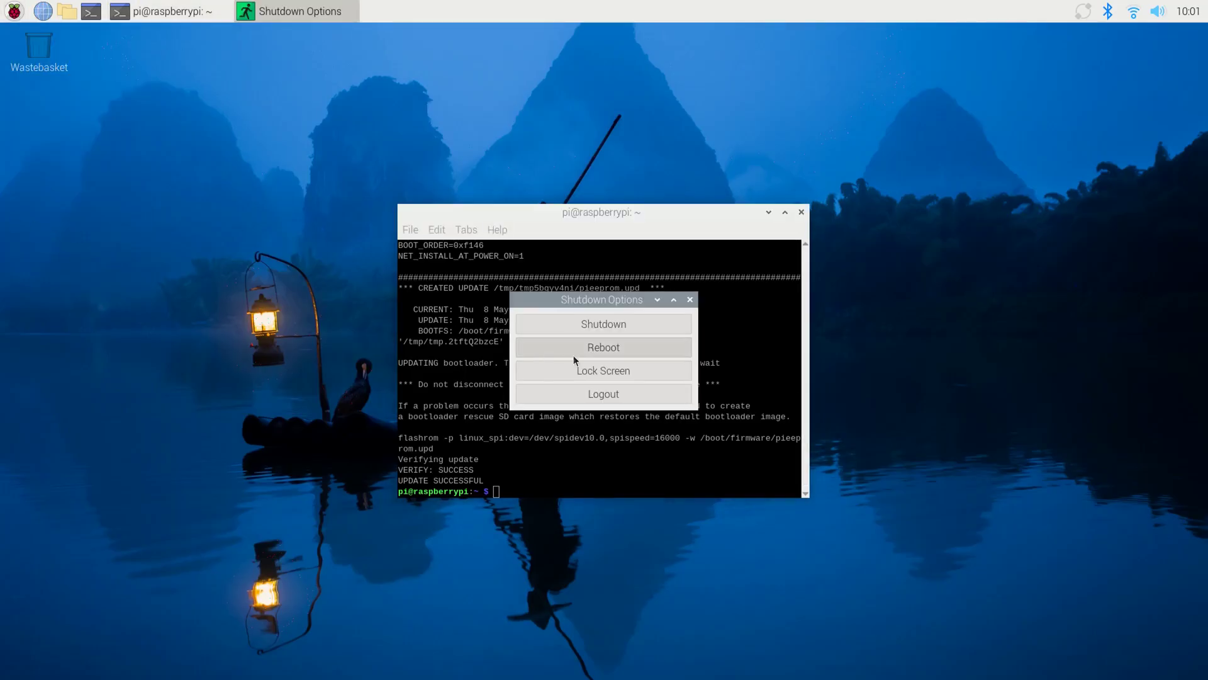
left_click(590, 323)
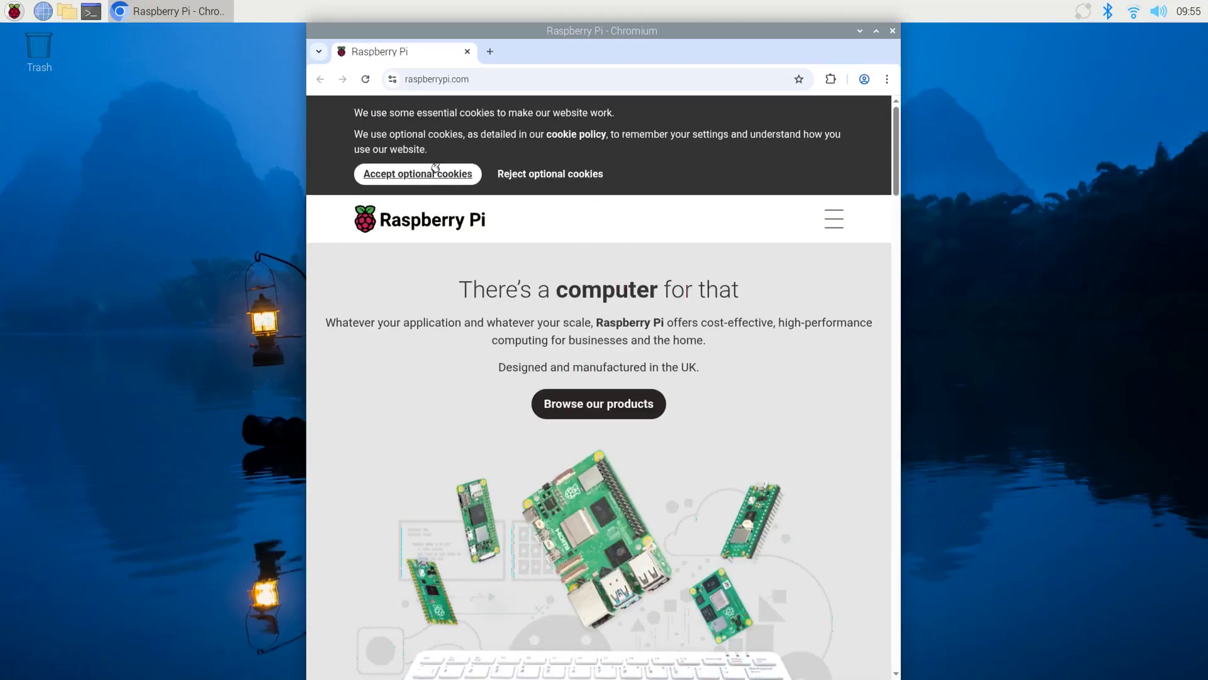
- Accept the optional cookies on raspberrypi.com and begin typing 'High s'
left_click(419, 177)
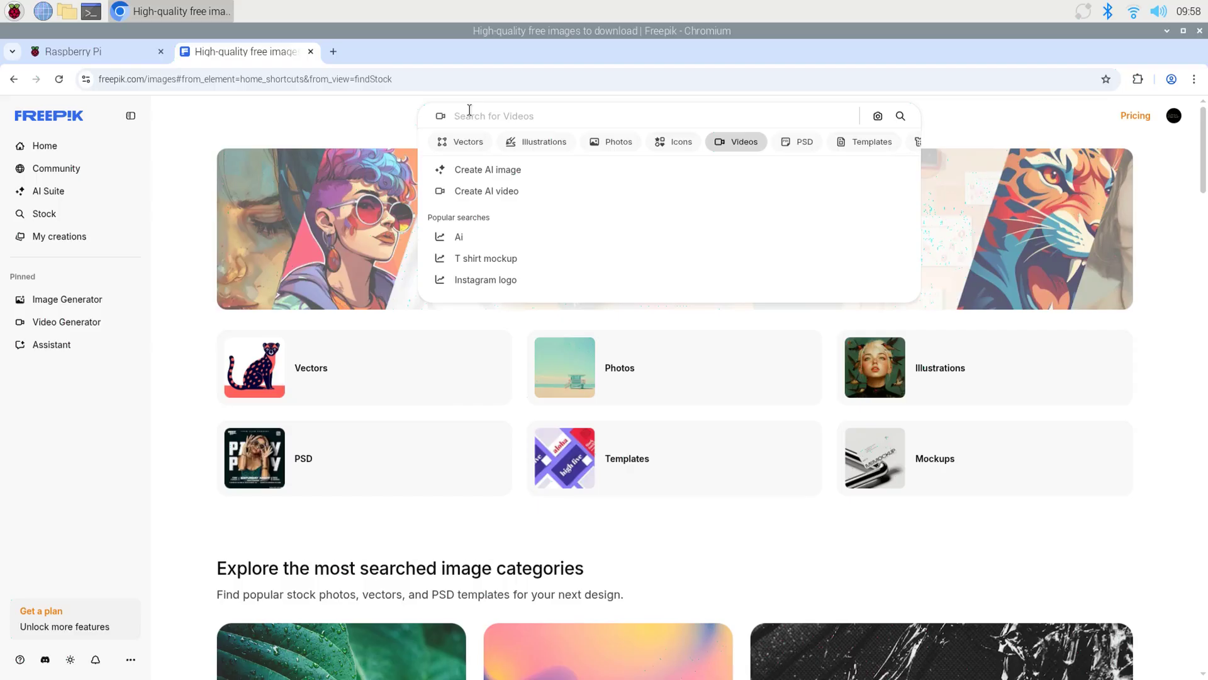
type("High s")
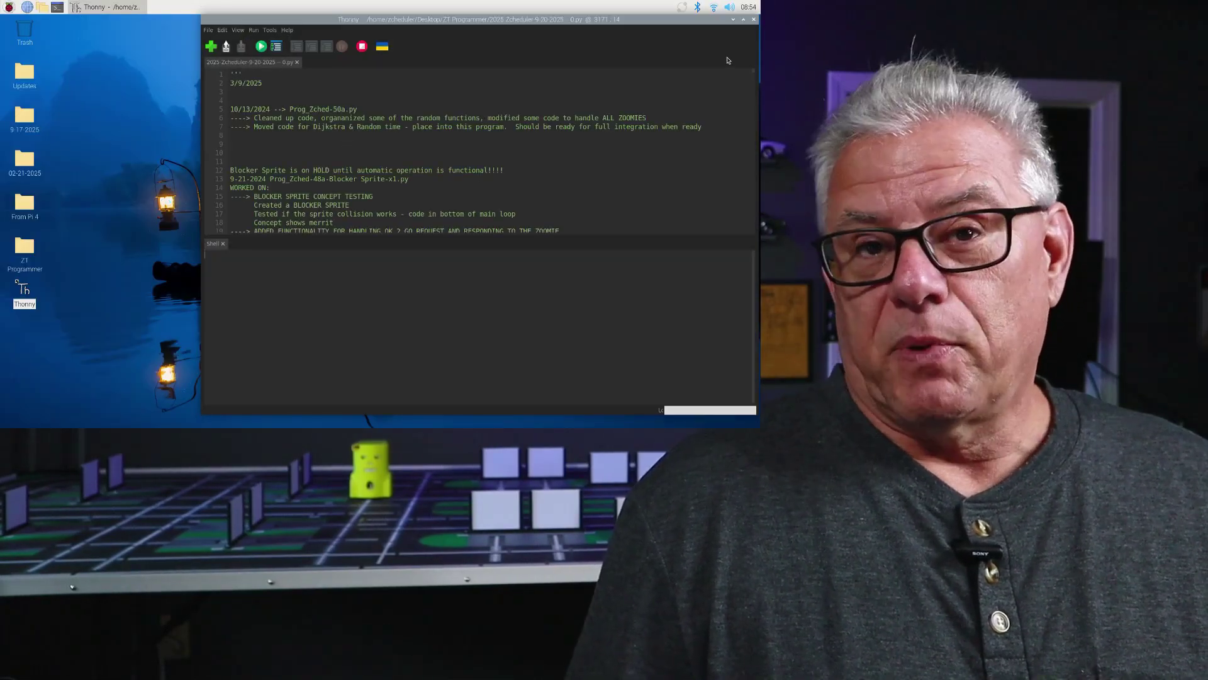
- Run the scheduler script with Thonny's green Run button
left_click(261, 47)
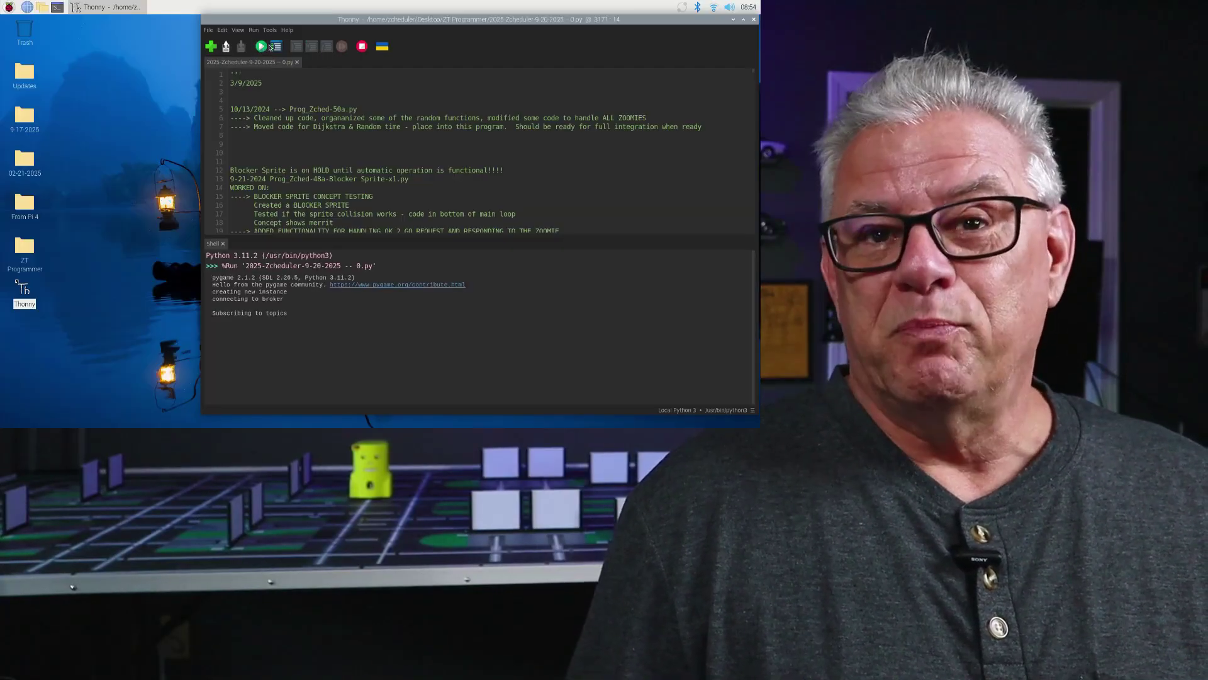